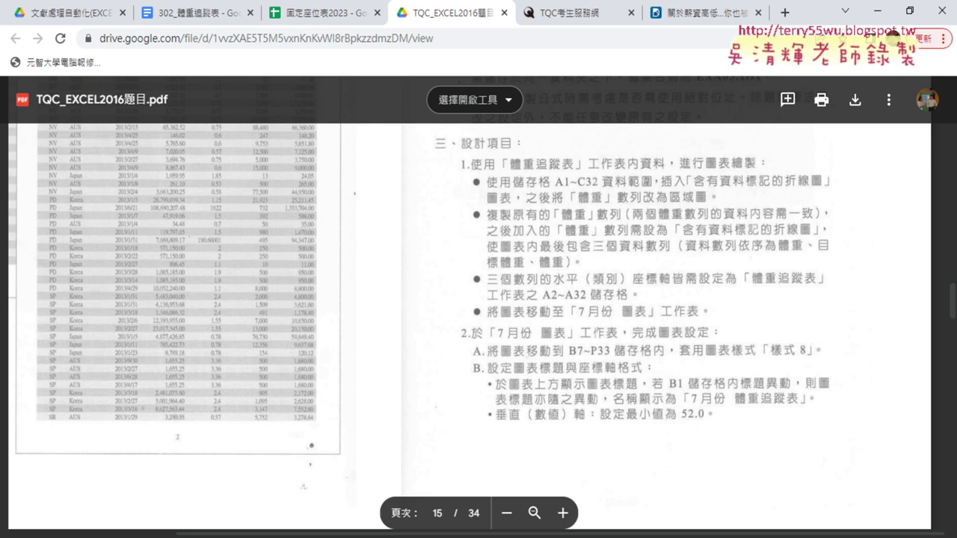
# Switch from the PDF instructions to the EXD03 workbook in Excel.
pyautogui.click(438, 441)
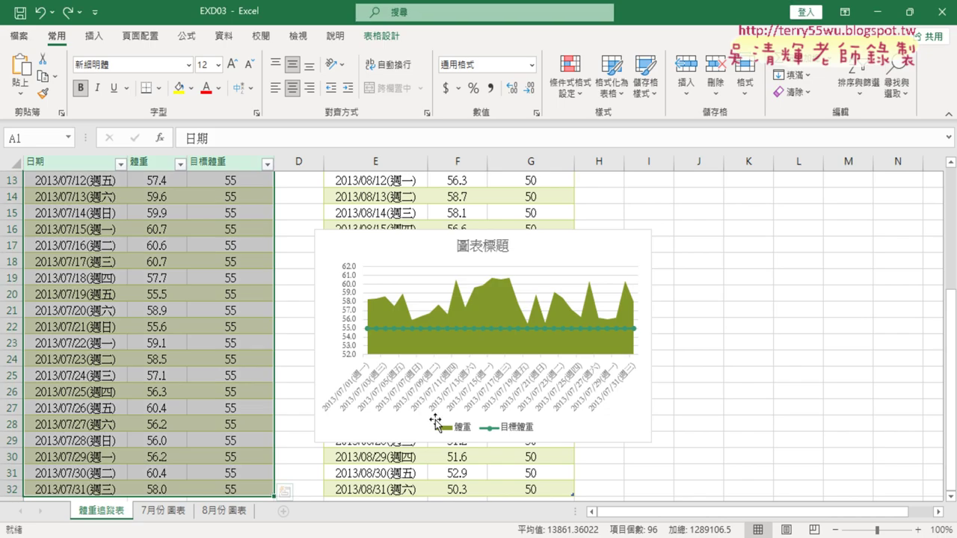
# Select the 體重/目標體重 weight chart and show its Chart Design (圖表設計) tools.
pyautogui.click(549, 255)
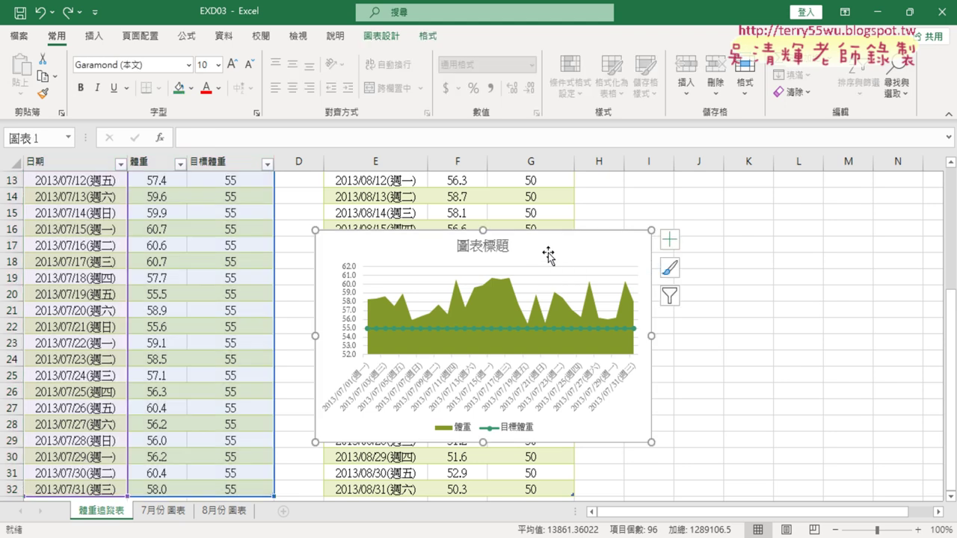
pyautogui.click(386, 37)
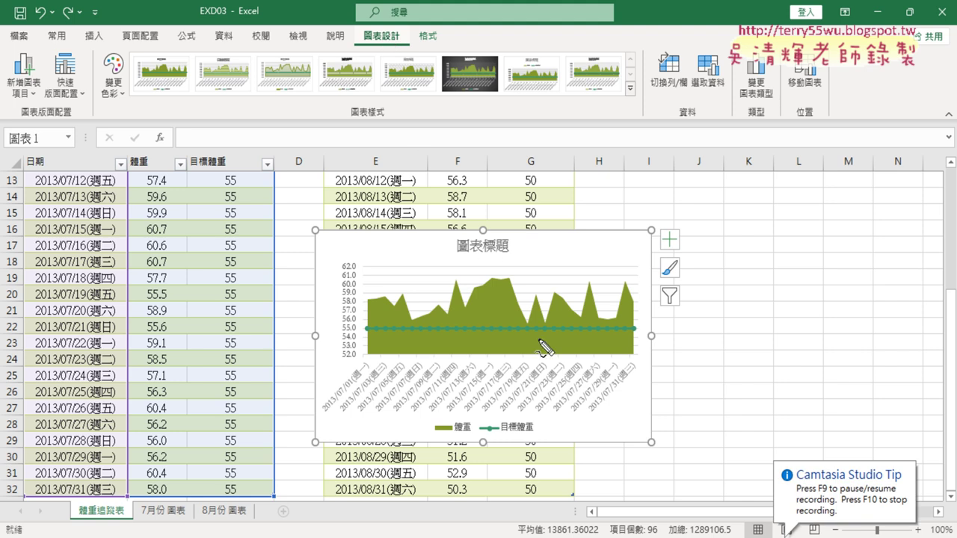
pyautogui.moveTo(497, 450)
pyautogui.mouseDown()
pyautogui.moveTo(645, 369)
pyautogui.moveTo(482, 445)
pyautogui.mouseUp()
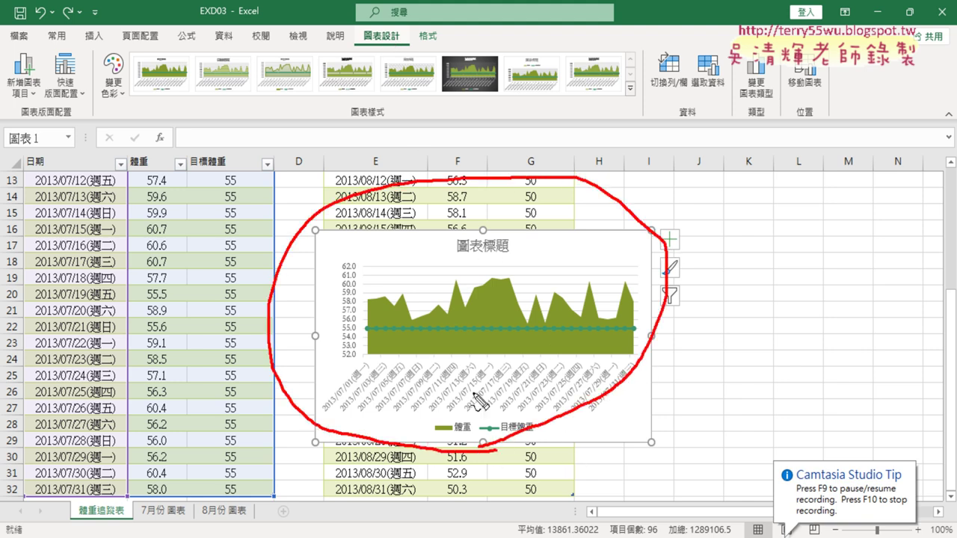
pyautogui.moveTo(396, 54); pyautogui.dragTo(394, 60)
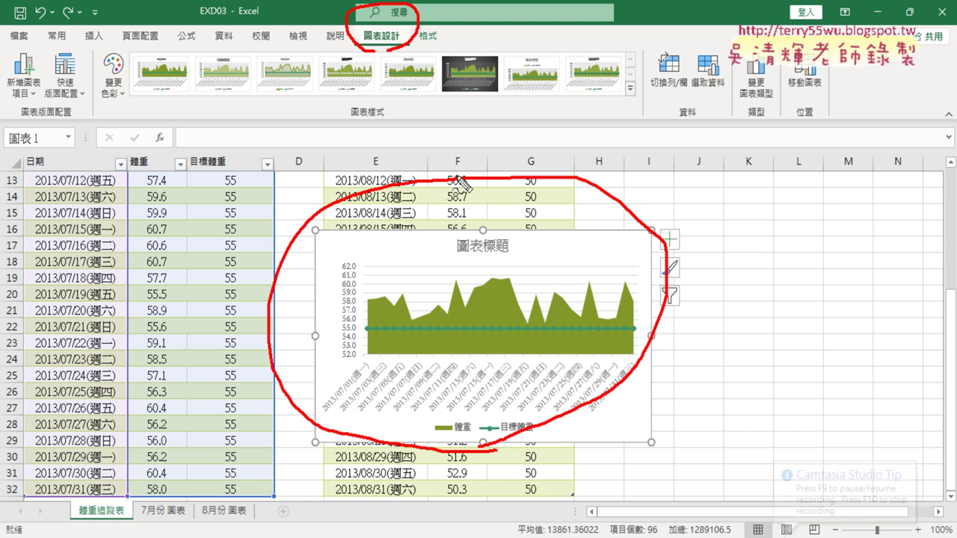
pyautogui.moveTo(452, 175)
pyautogui.mouseDown()
pyautogui.moveTo(400, 46)
pyautogui.moveTo(423, 54)
pyautogui.mouseUp()
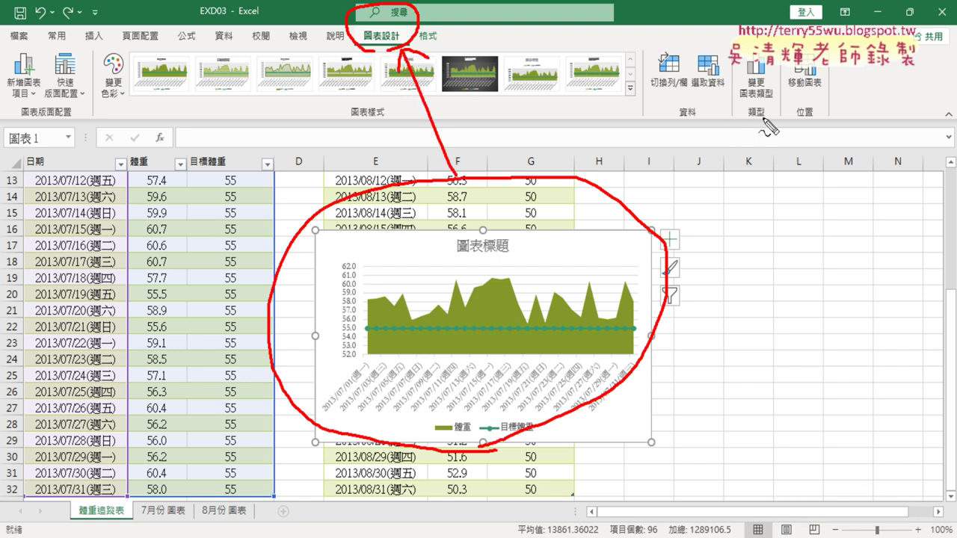
pyautogui.moveTo(731, 71); pyautogui.dragTo(771, 61)
pyautogui.moveTo(661, 222)
pyautogui.mouseDown()
pyautogui.moveTo(756, 113)
pyautogui.moveTo(770, 123)
pyautogui.mouseUp()
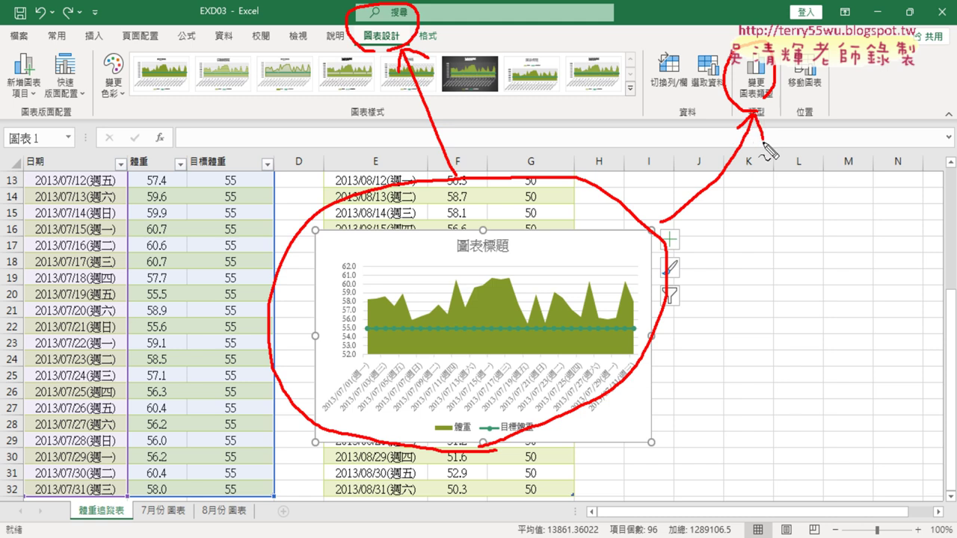
pyautogui.moveTo(682, 90)
pyautogui.mouseDown()
pyautogui.moveTo(722, 41)
pyautogui.moveTo(740, 93)
pyautogui.moveTo(714, 104)
pyautogui.moveTo(708, 98)
pyautogui.mouseUp()
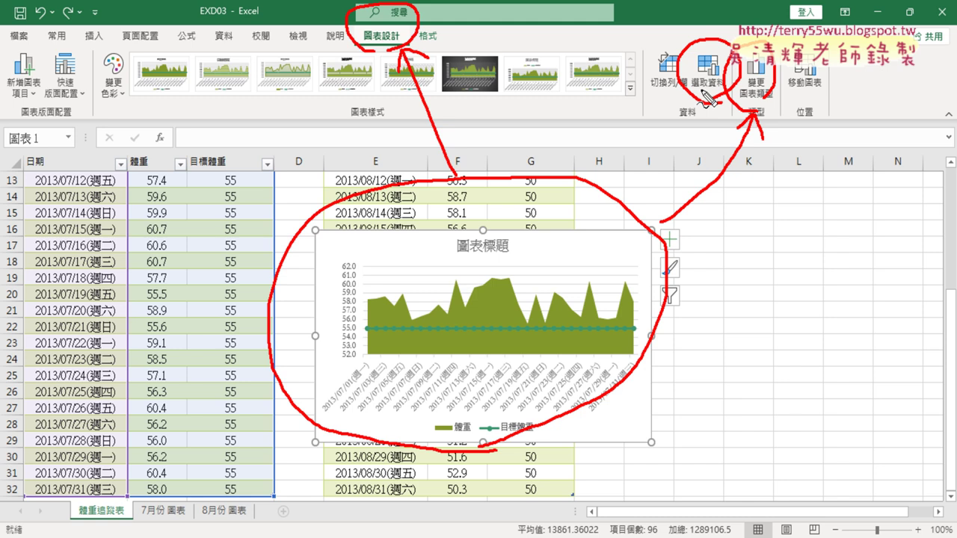
pyautogui.press('Escape')
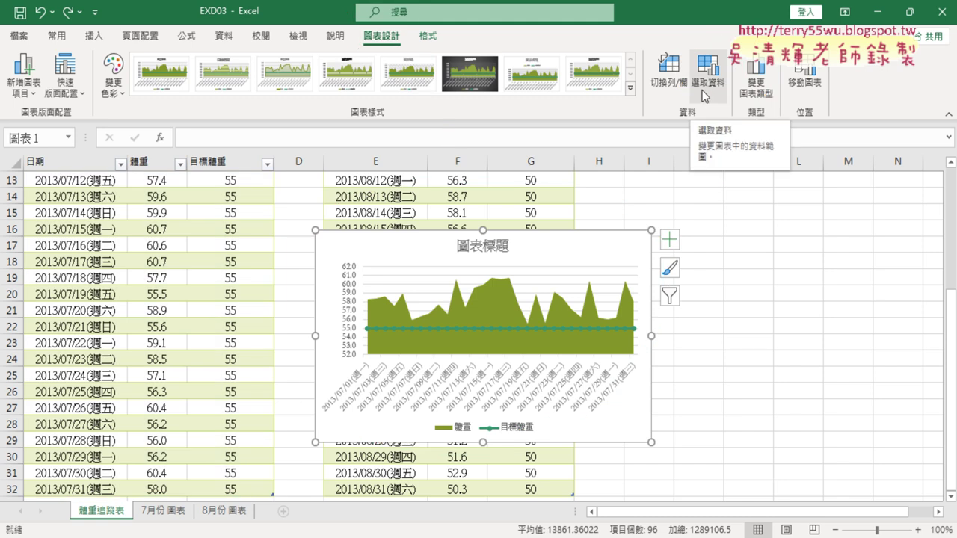
# Open Select Data and review the 體重 and 目標體重 series from A1:C32.
pyautogui.click(703, 95)
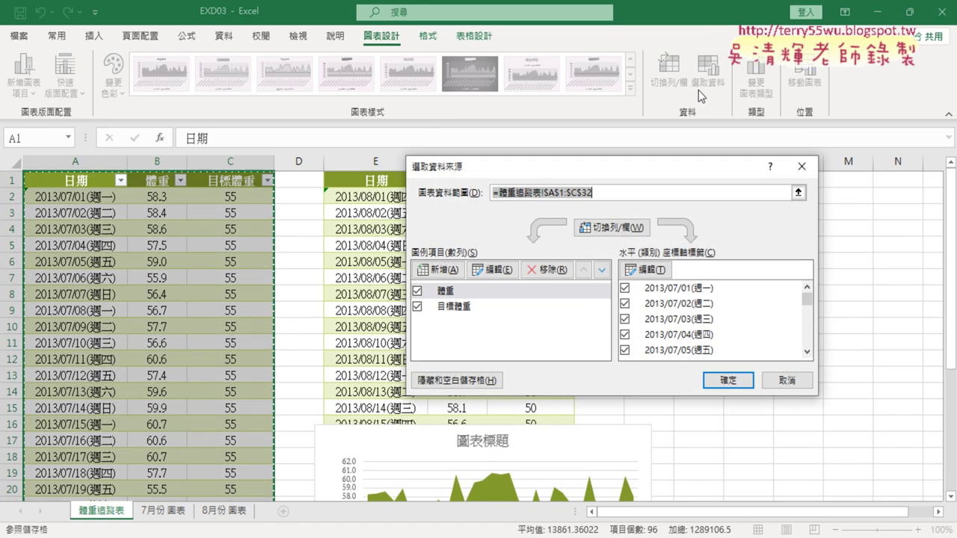
pyautogui.moveTo(621, 169); pyautogui.dragTo(529, 56)
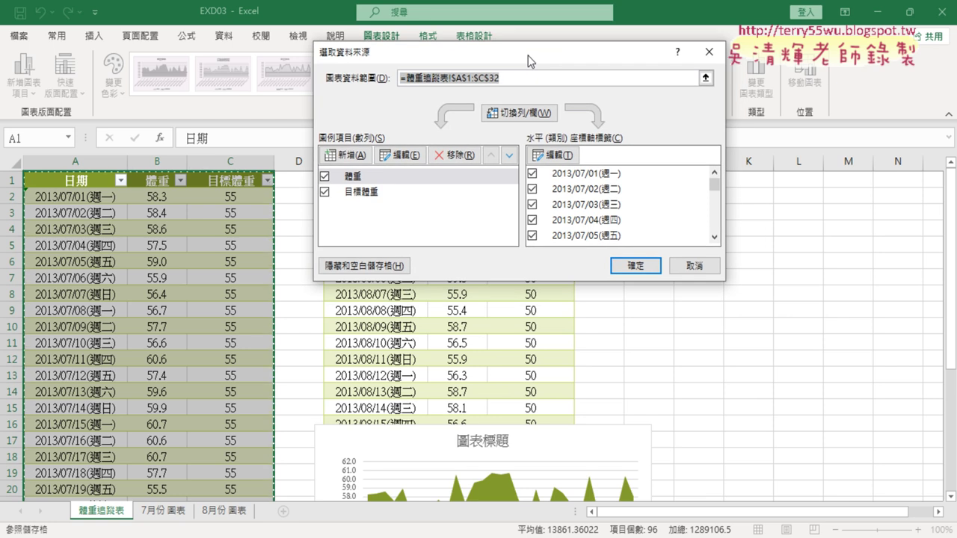
pyautogui.click(356, 181)
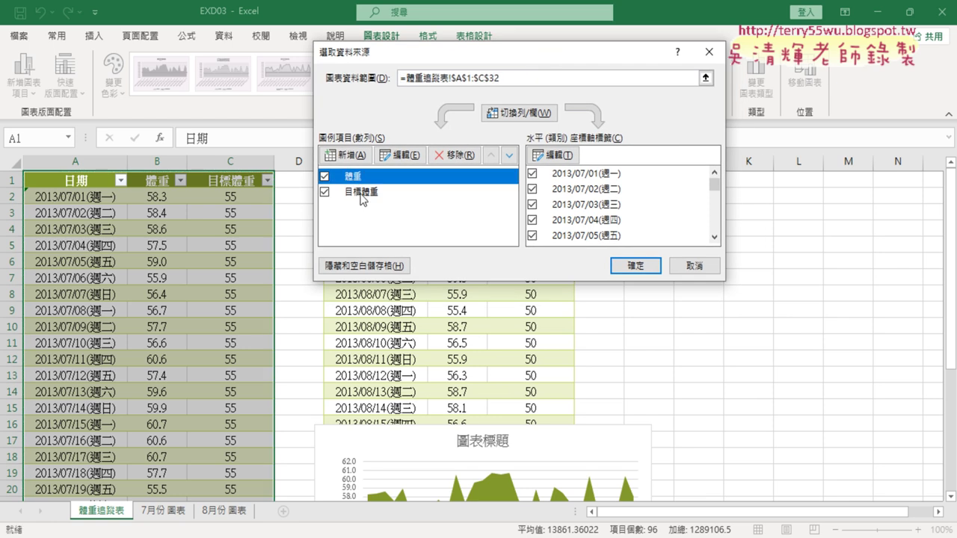
pyautogui.click(363, 193)
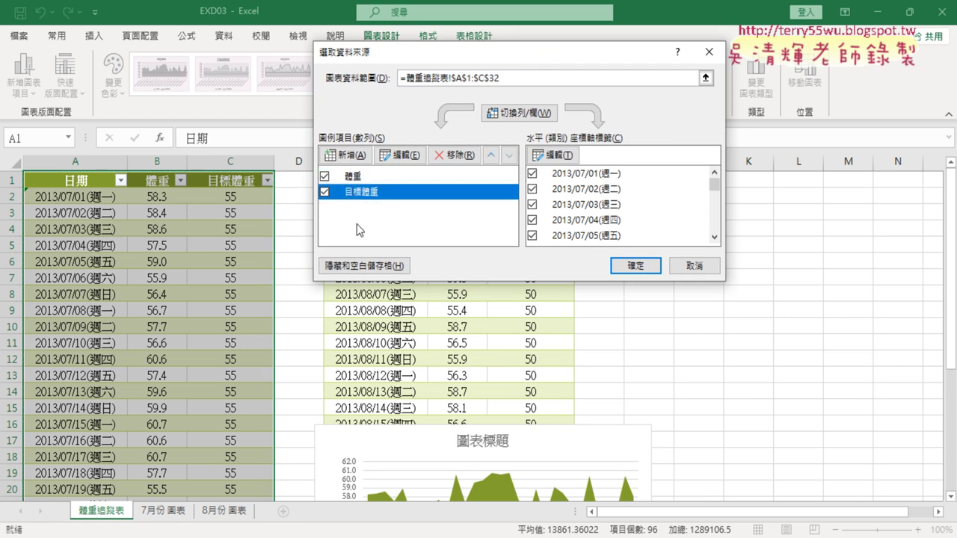
pyautogui.click(356, 181)
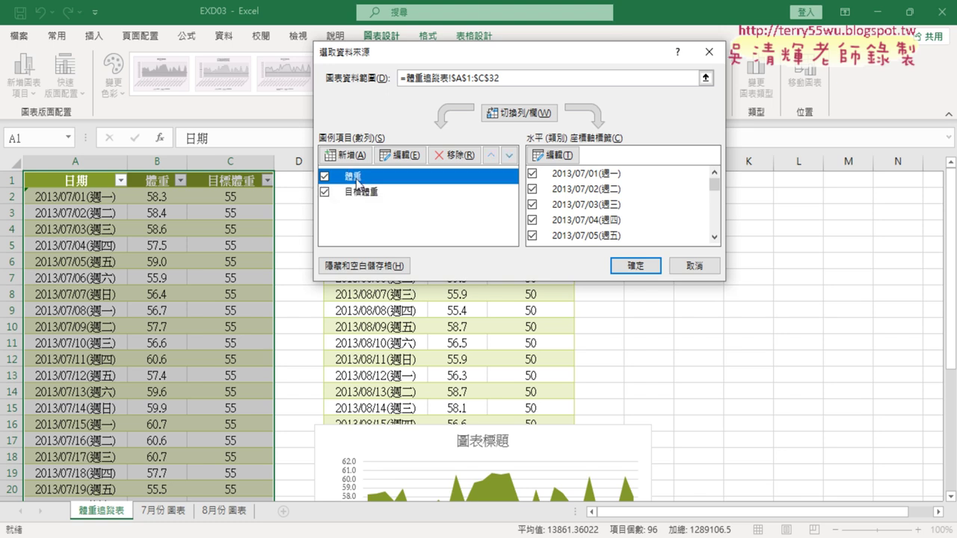
pyautogui.moveTo(521, 55); pyautogui.dragTo(719, 57)
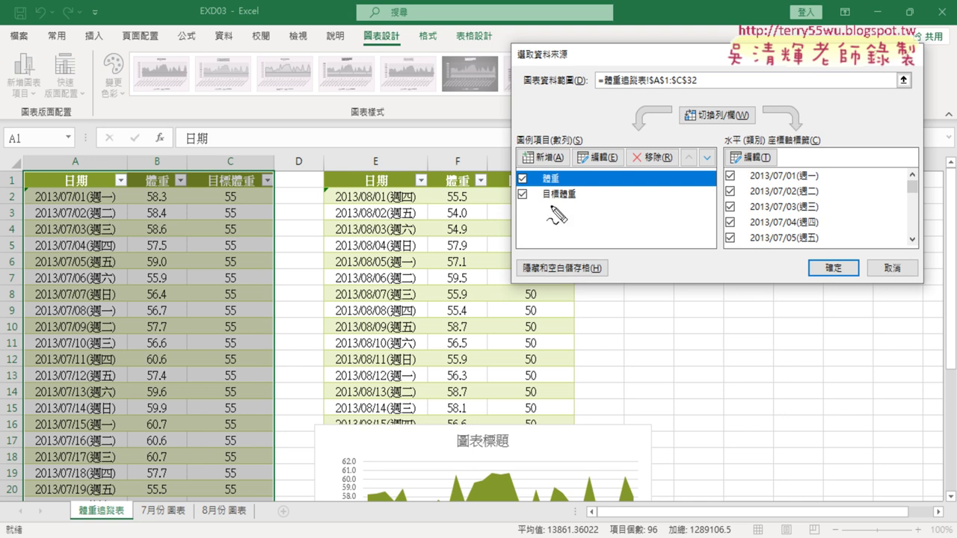
pyautogui.moveTo(565, 187)
pyautogui.mouseDown()
pyautogui.moveTo(523, 191)
pyautogui.moveTo(511, 238)
pyautogui.mouseUp()
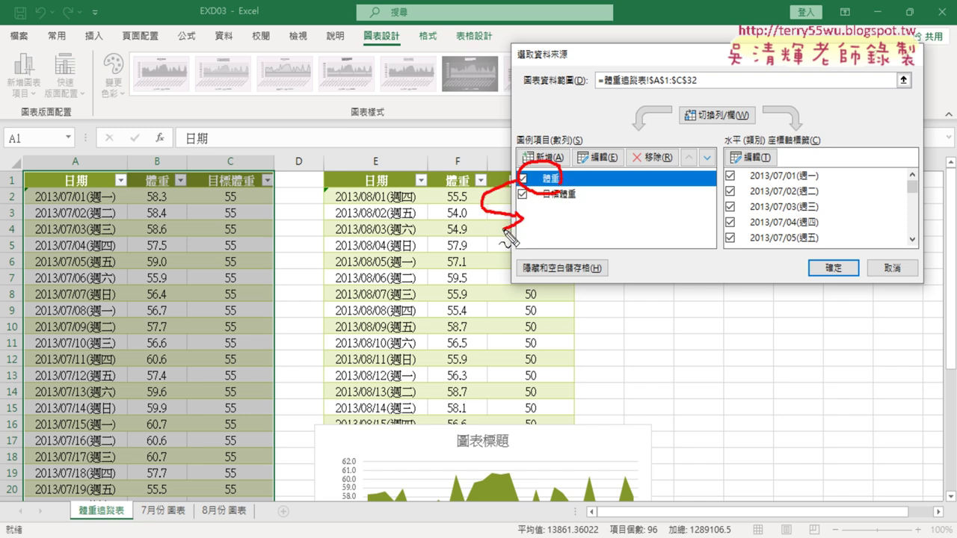
pyautogui.moveTo(559, 170)
pyautogui.mouseDown()
pyautogui.moveTo(564, 138)
pyautogui.moveTo(562, 168)
pyautogui.mouseUp()
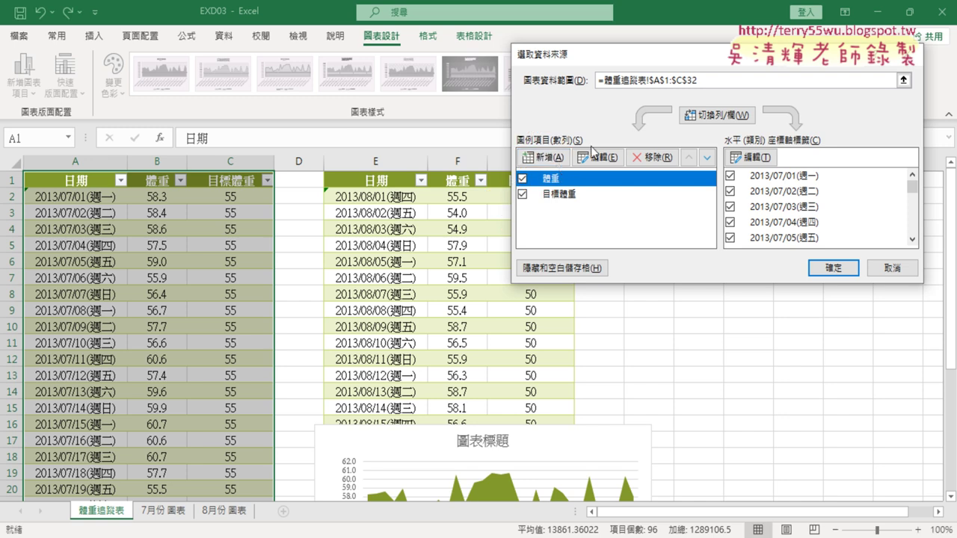
pyautogui.click(537, 158)
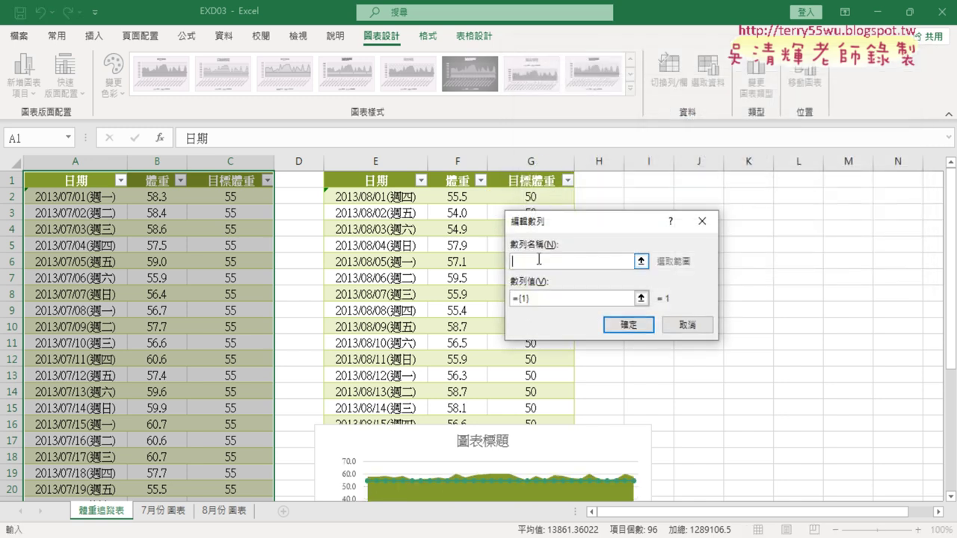
pyautogui.click(700, 327)
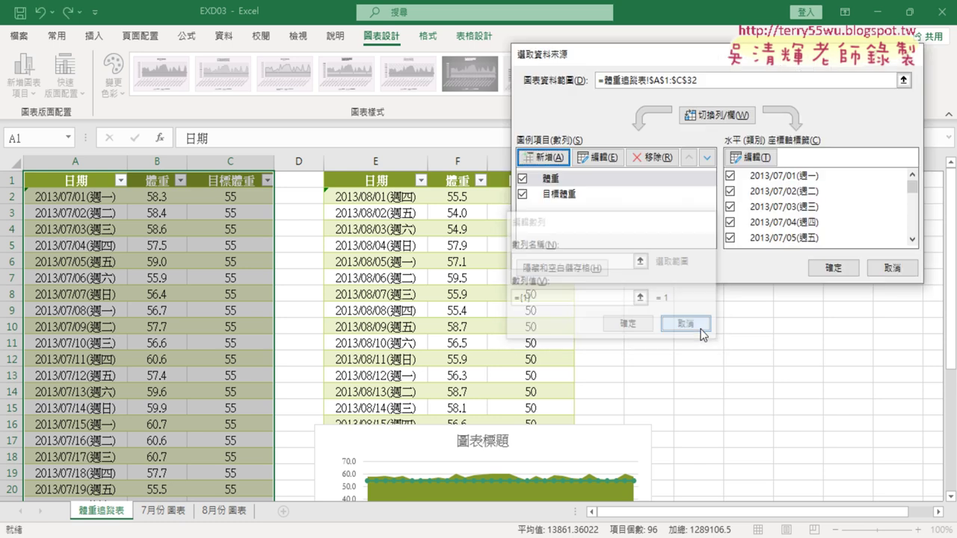
pyautogui.click(584, 180)
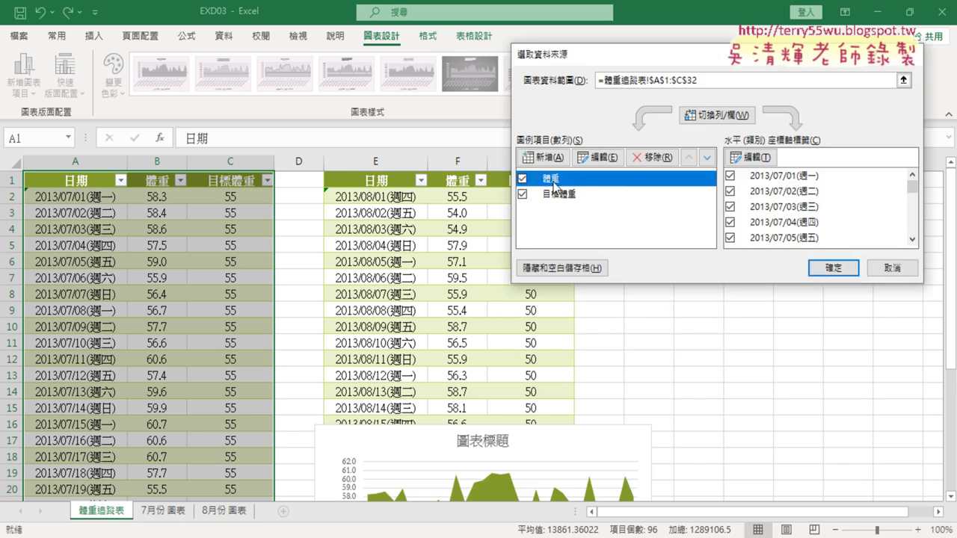
pyautogui.click(600, 160)
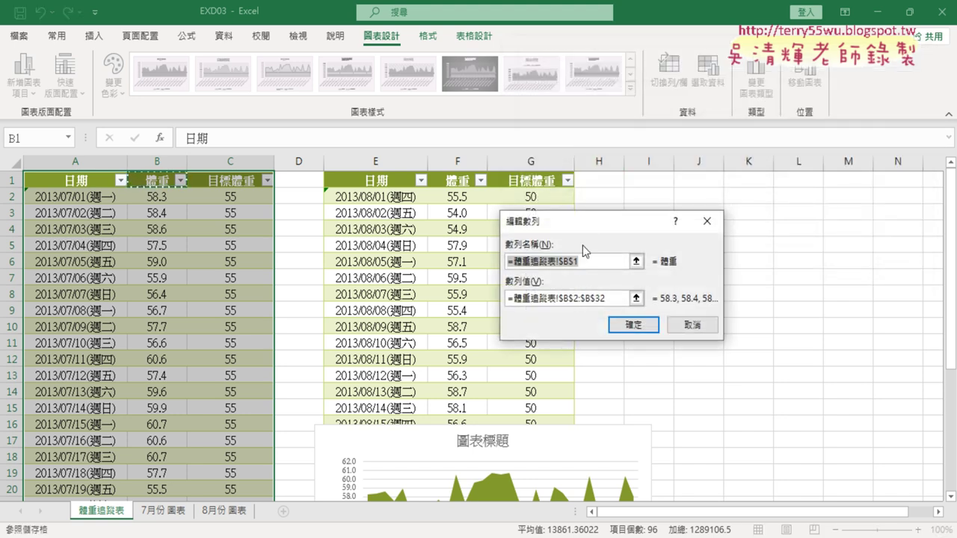
pyautogui.click(588, 262)
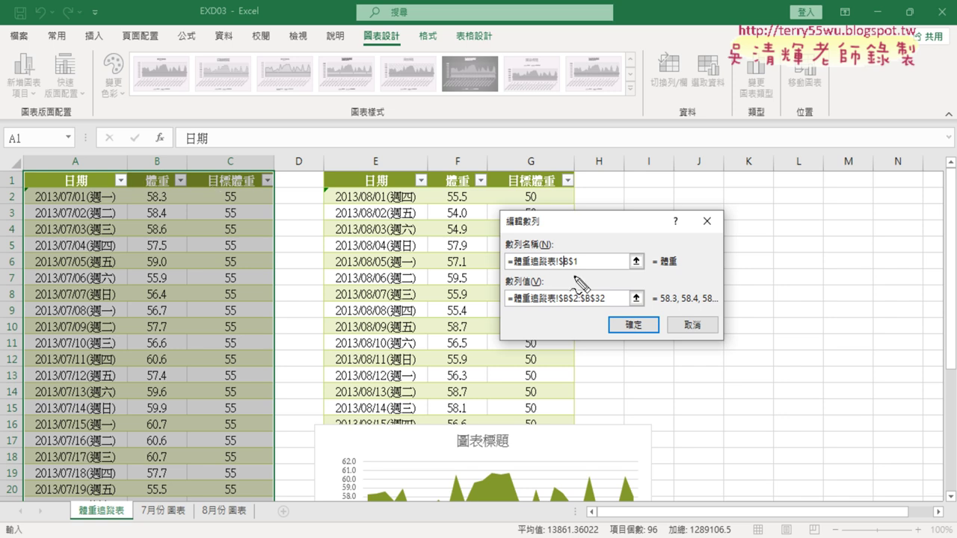
pyautogui.moveTo(523, 248); pyautogui.dragTo(537, 247)
pyautogui.moveTo(576, 281); pyautogui.dragTo(207, 191)
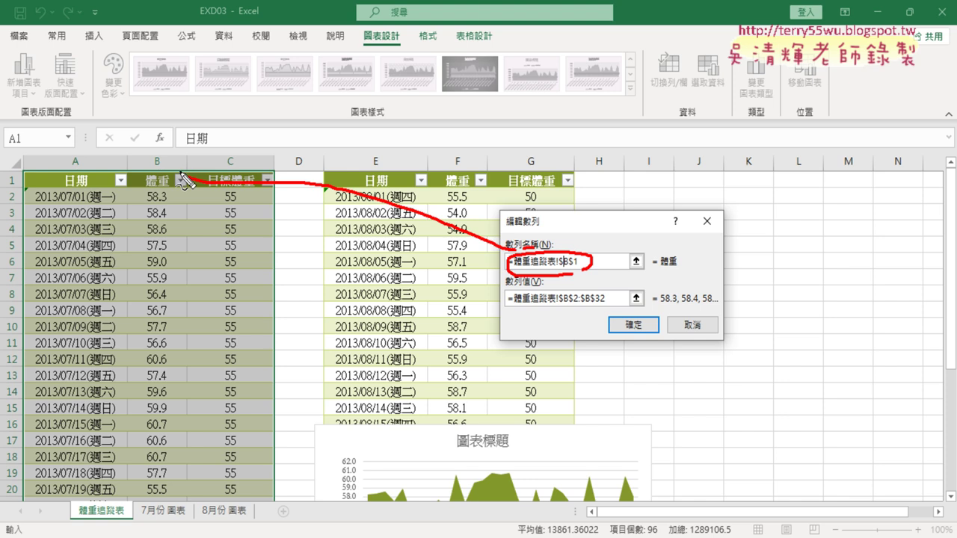
pyautogui.moveTo(200, 187); pyautogui.dragTo(173, 193)
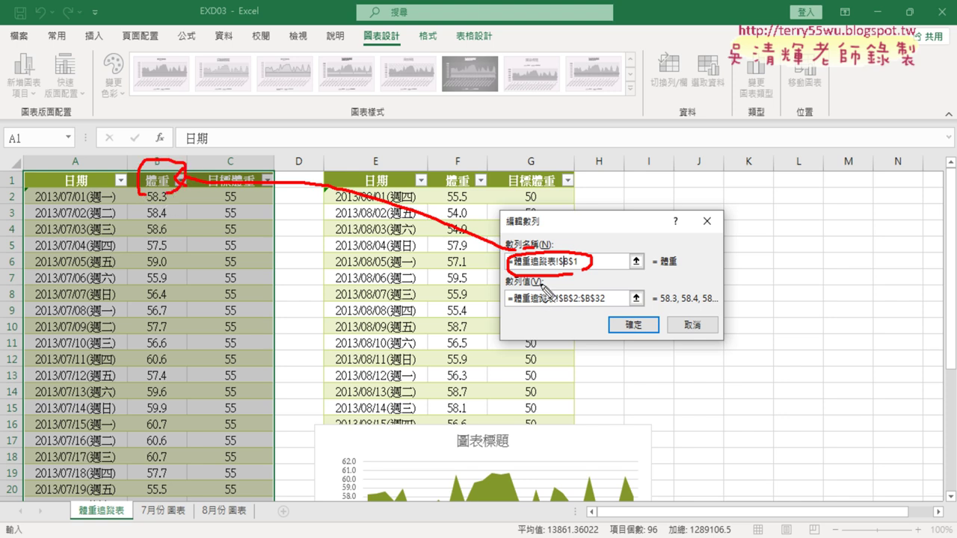
pyautogui.moveTo(591, 286); pyautogui.dragTo(604, 308)
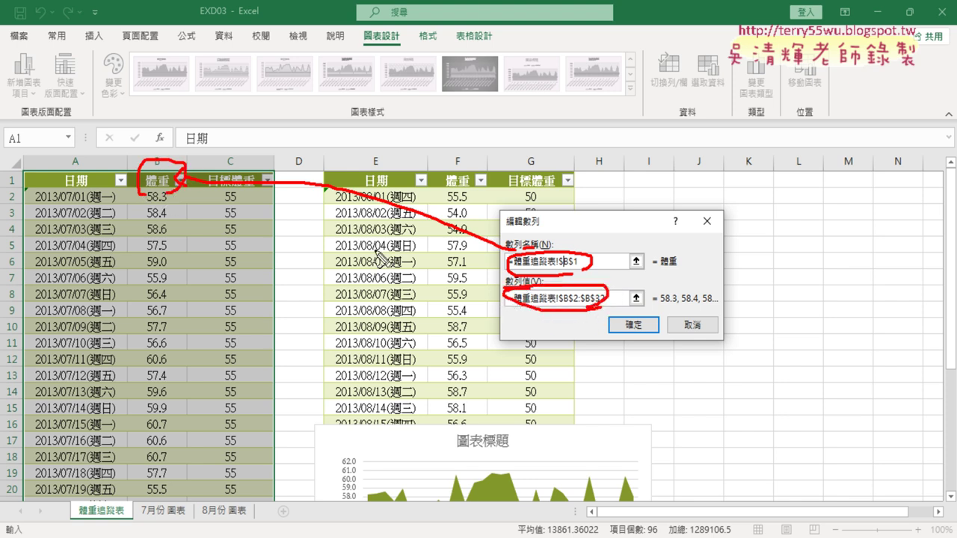
pyautogui.moveTo(174, 193); pyautogui.dragTo(147, 274)
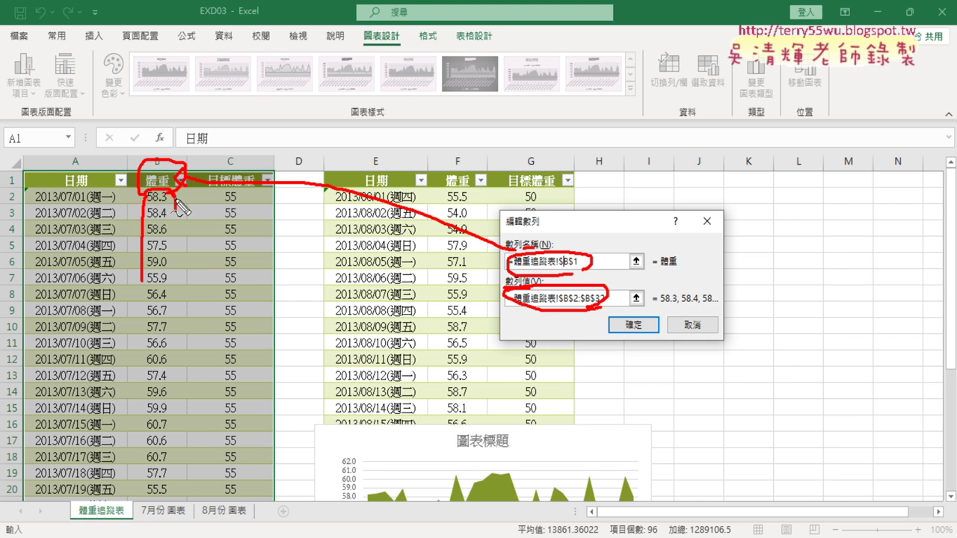
pyautogui.moveTo(175, 200)
pyautogui.mouseDown()
pyautogui.moveTo(165, 327)
pyautogui.moveTo(186, 314)
pyautogui.mouseUp()
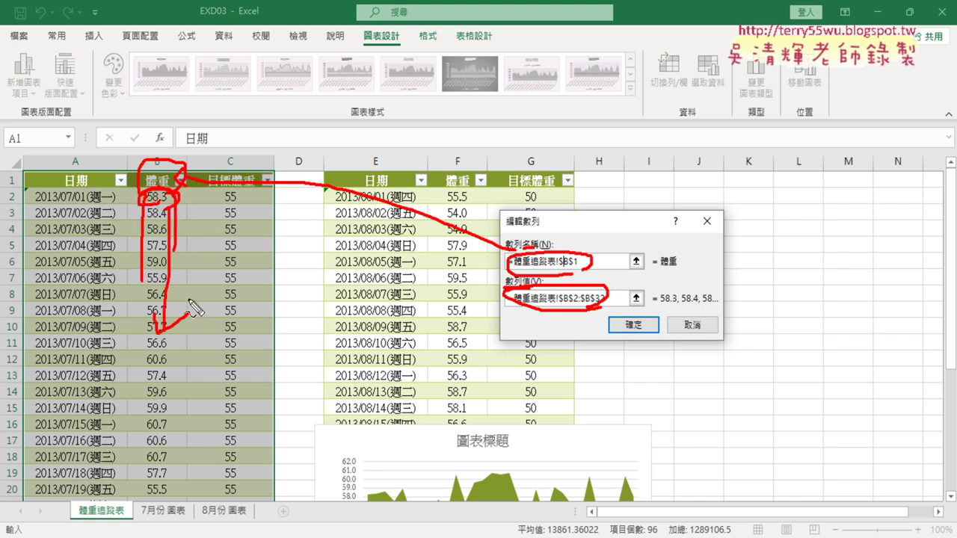
pyautogui.press('Escape')
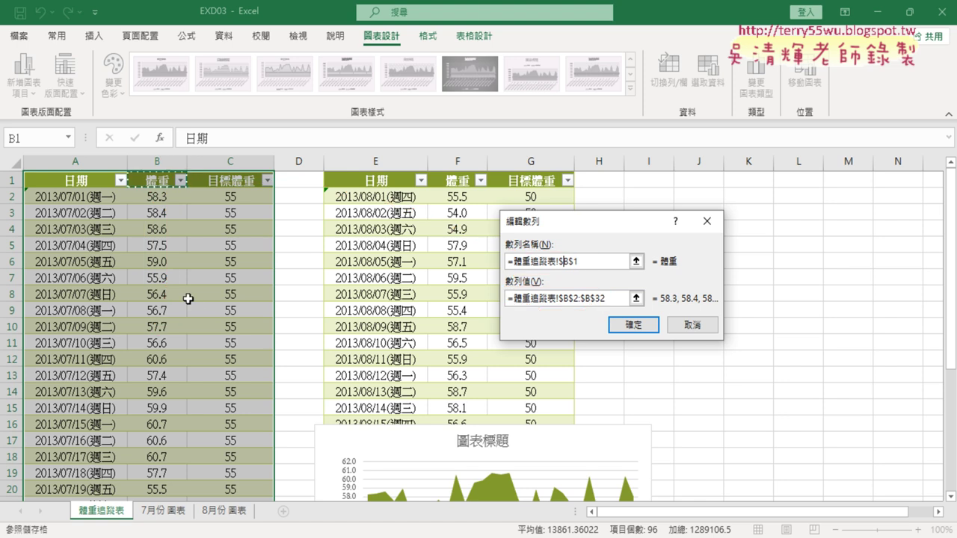
pyautogui.click(694, 325)
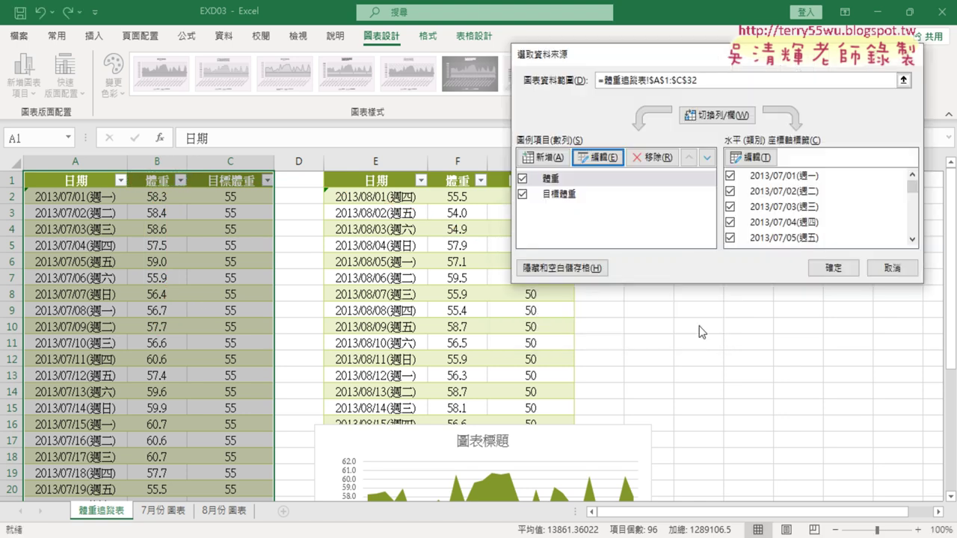
# Add a third series named from B1 (體重) with values B2:B32.
pyautogui.click(539, 157)
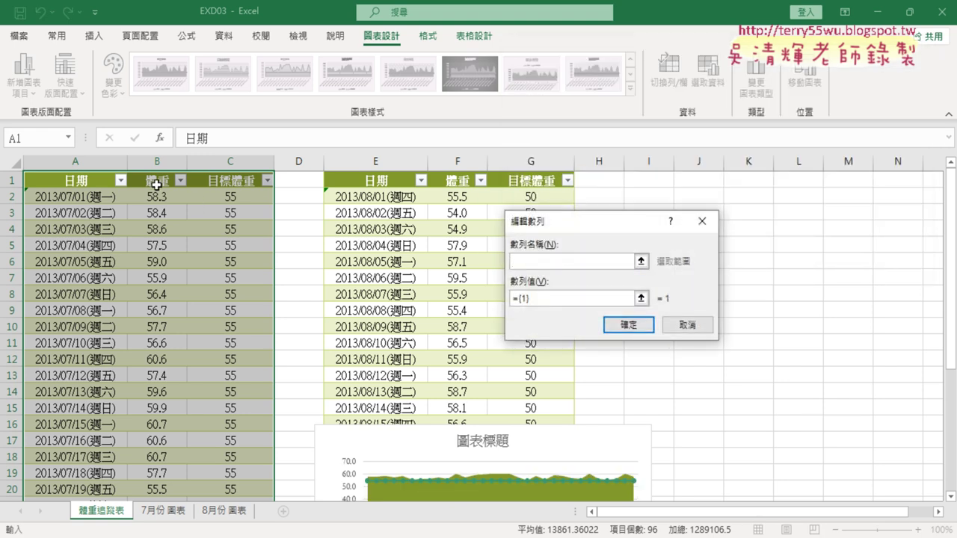
pyautogui.click(155, 181)
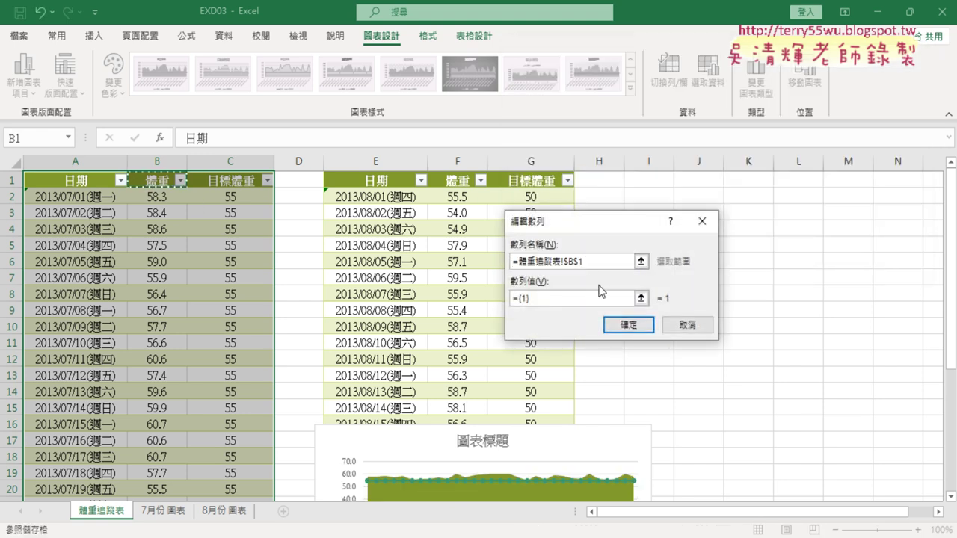
pyautogui.click(541, 298)
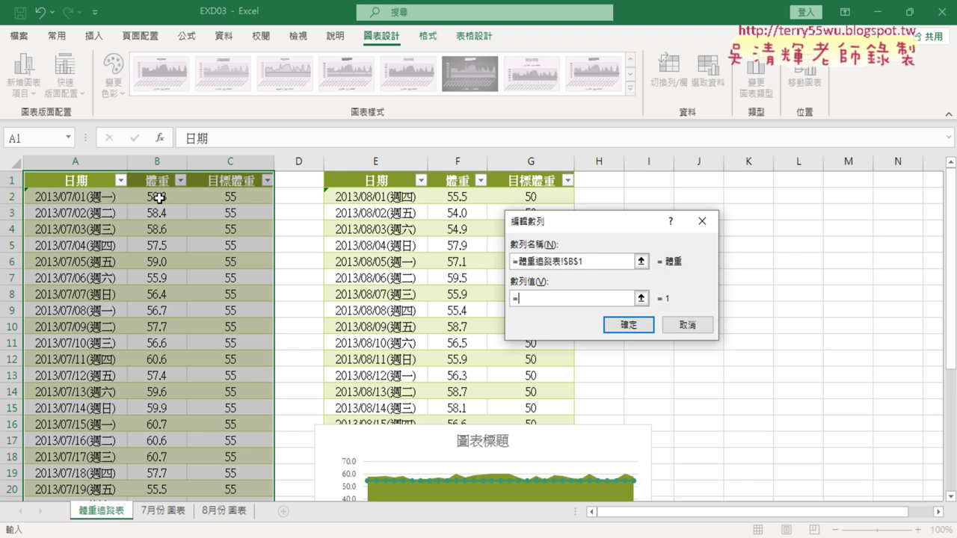
pyautogui.click(160, 198)
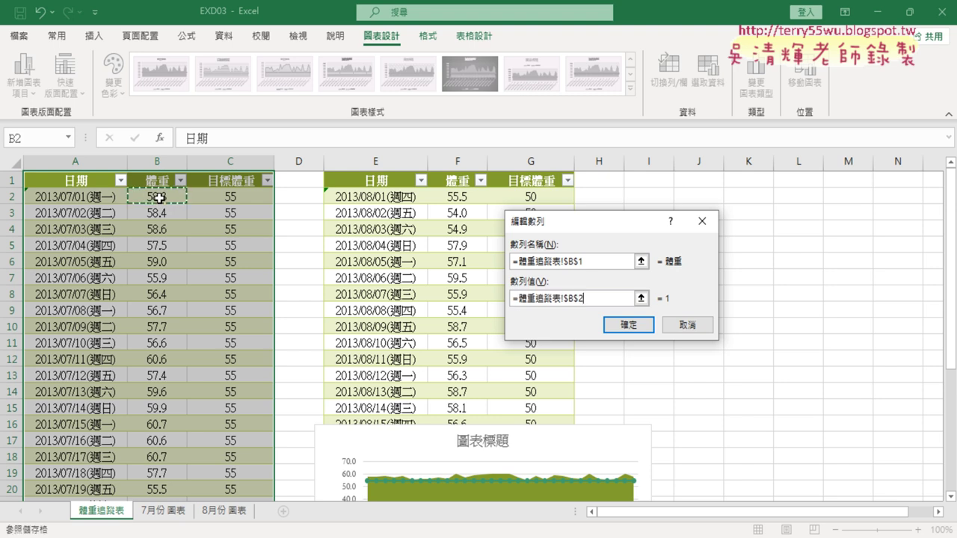
pyautogui.hotkey('ctrl', 'shift', 'Down')
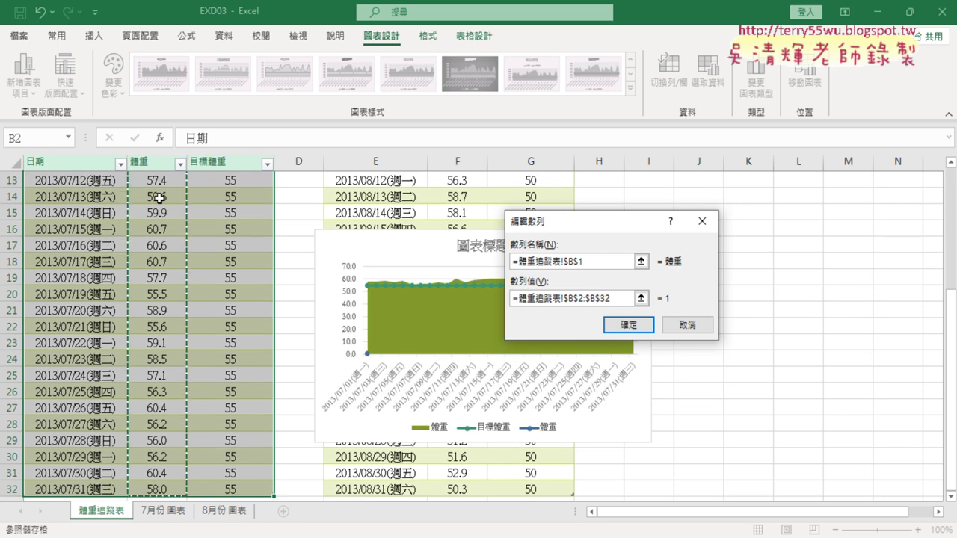
pyautogui.click(628, 326)
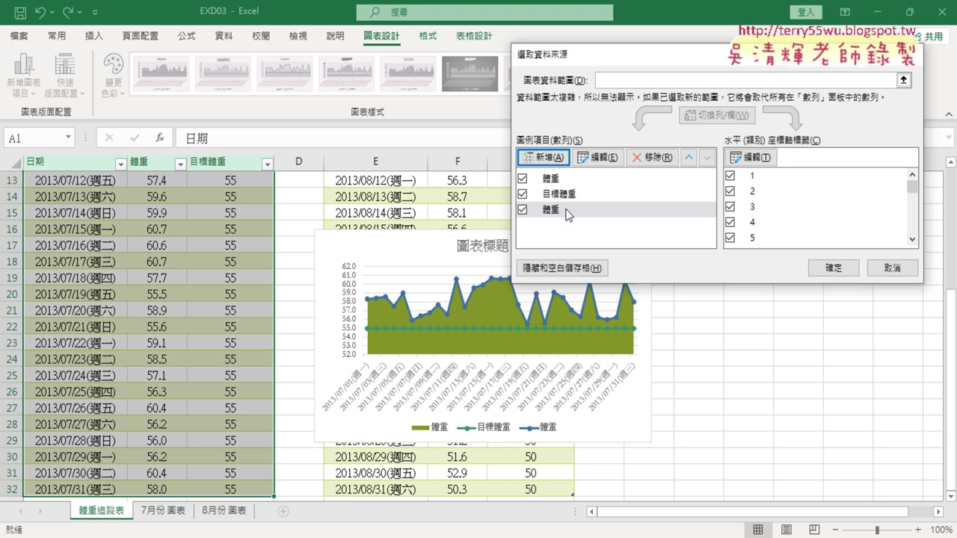
pyautogui.click(570, 179)
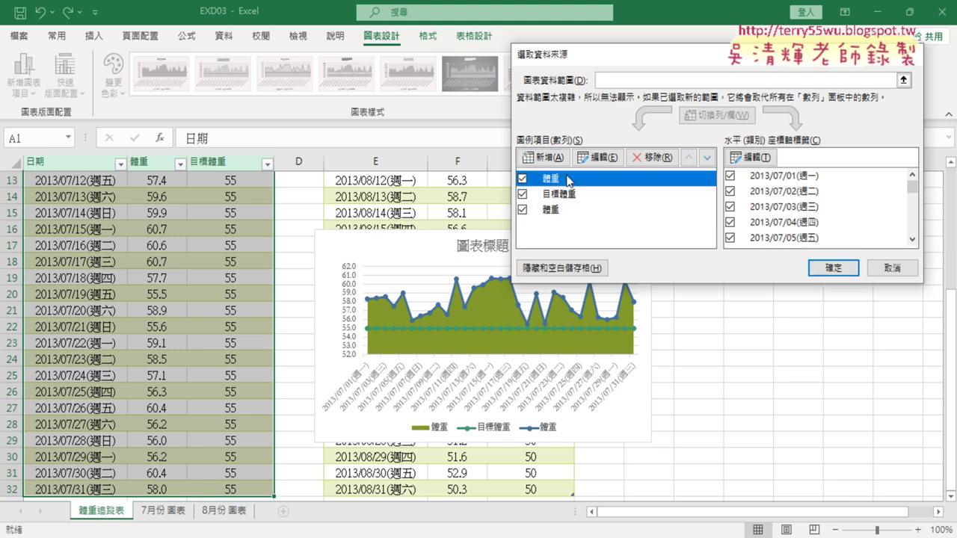
pyautogui.click(603, 158)
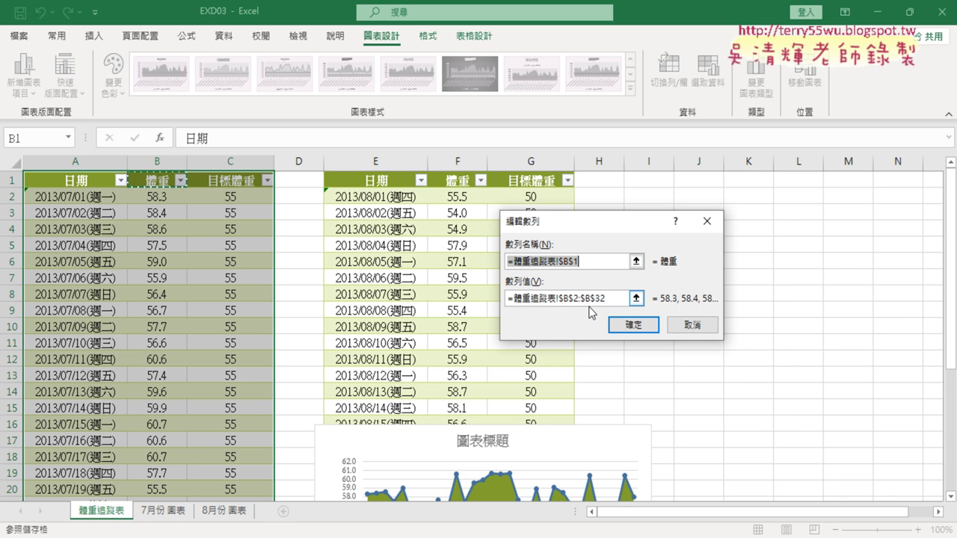
pyautogui.click(632, 326)
pyautogui.click(587, 209)
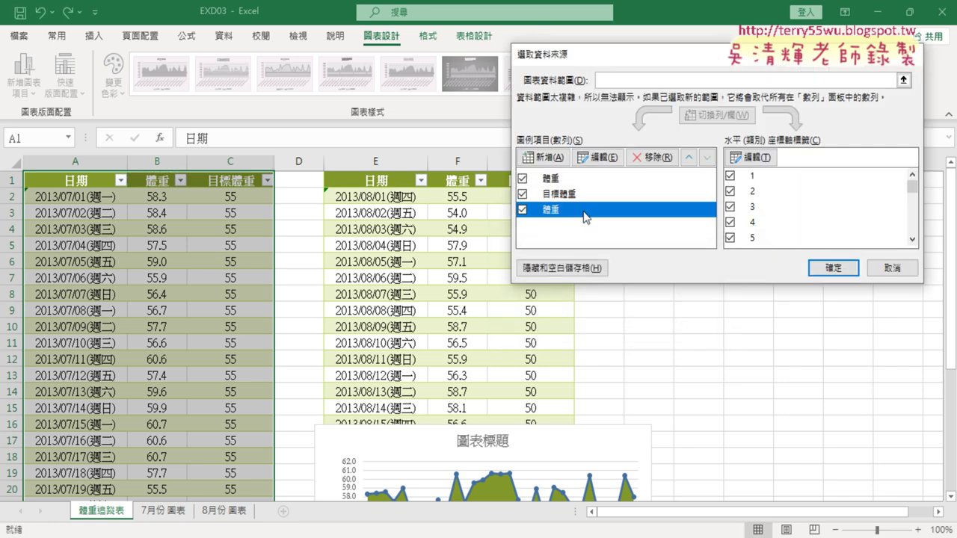
pyautogui.click(590, 178)
pyautogui.click(603, 158)
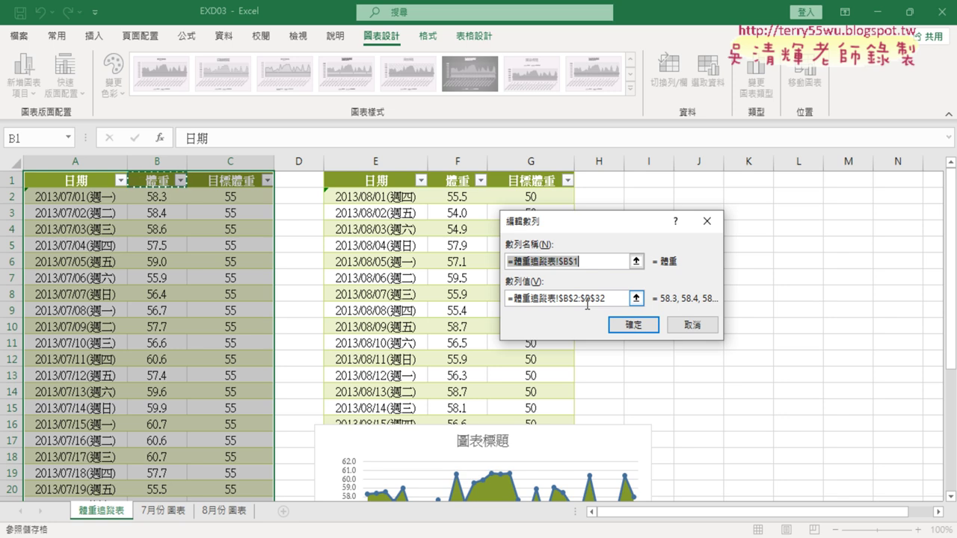
pyautogui.click(632, 324)
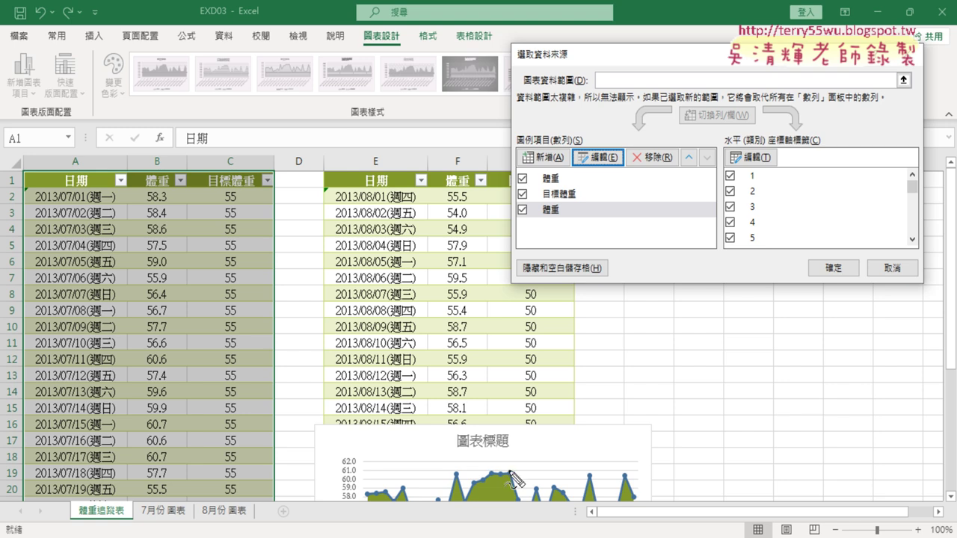
pyautogui.moveTo(571, 217); pyautogui.dragTo(573, 203)
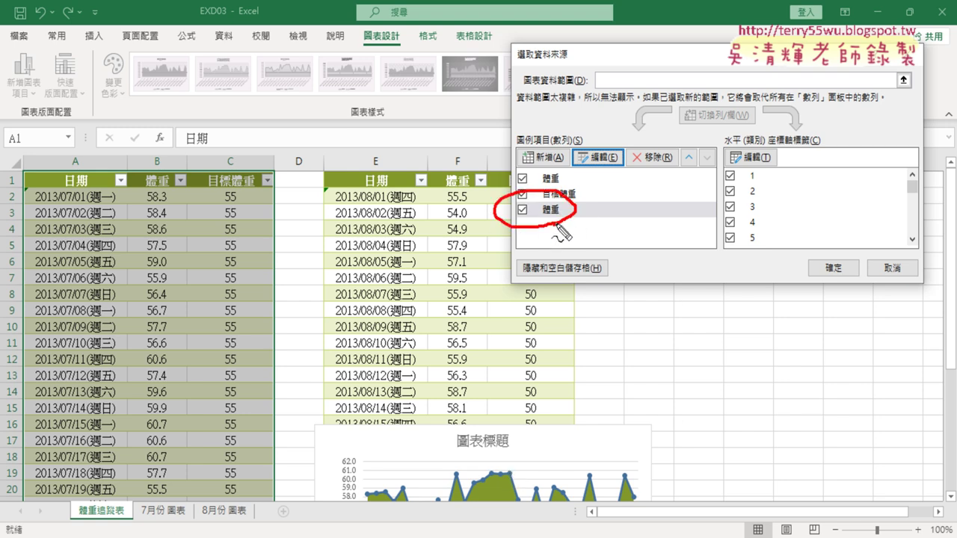
pyautogui.moveTo(361, 495)
pyautogui.mouseDown()
pyautogui.moveTo(453, 486)
pyautogui.moveTo(453, 473)
pyautogui.mouseUp()
pyautogui.press('Escape')
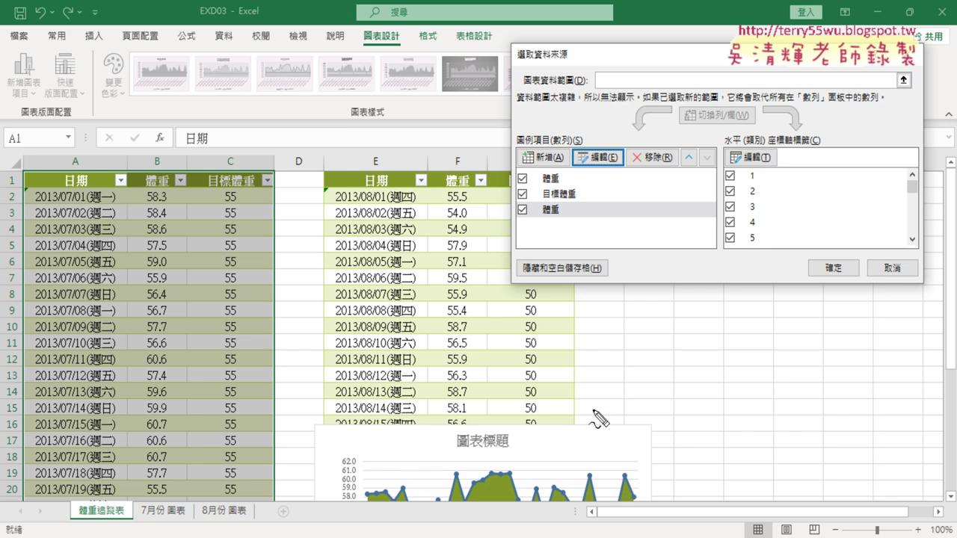
pyautogui.moveTo(752, 149)
pyautogui.mouseDown()
pyautogui.moveTo(712, 141)
pyautogui.moveTo(741, 159)
pyautogui.mouseUp()
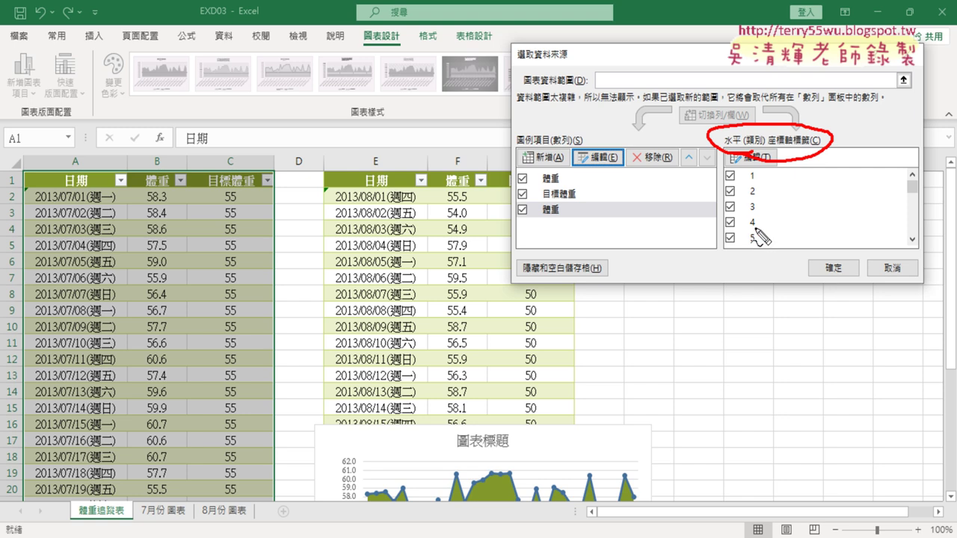
pyautogui.moveTo(16, 192); pyautogui.dragTo(118, 298)
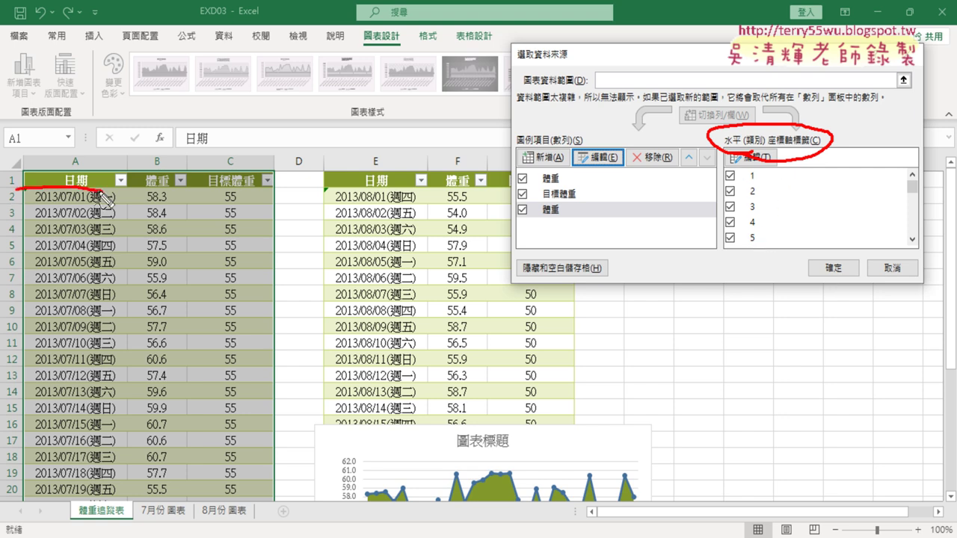
pyautogui.moveTo(30, 196); pyautogui.dragTo(32, 290)
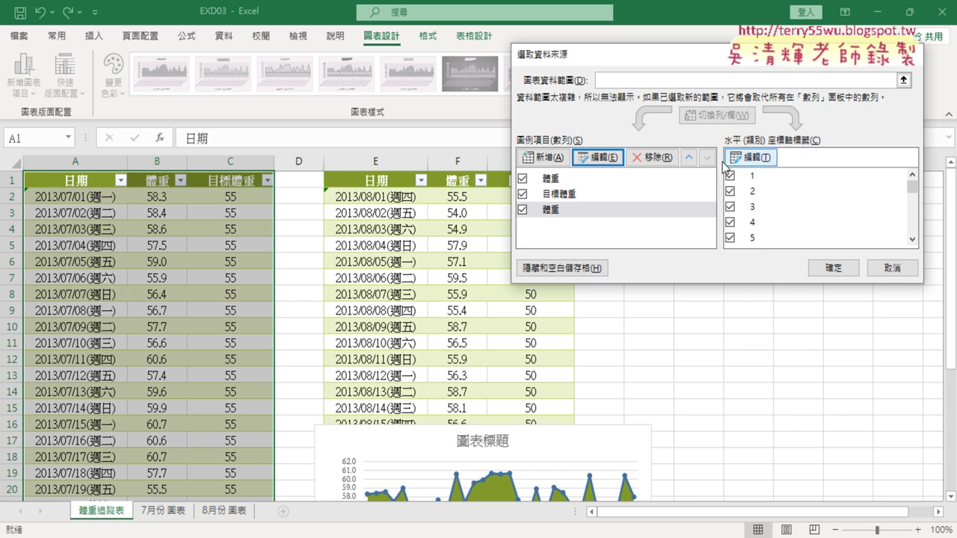
# Set the horizontal axis labels to the A2:A32 dates and apply the data source changes.
pyautogui.click(753, 157)
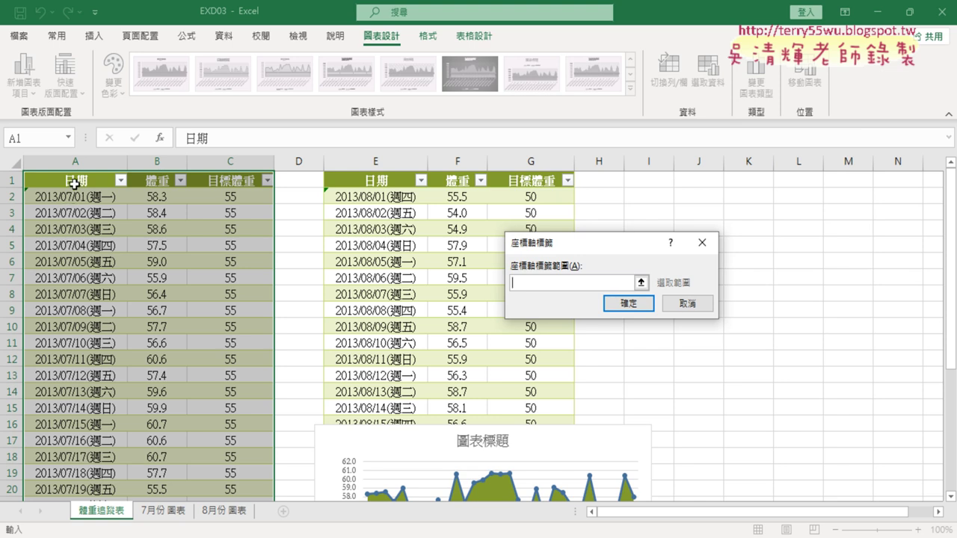
pyautogui.click(80, 198)
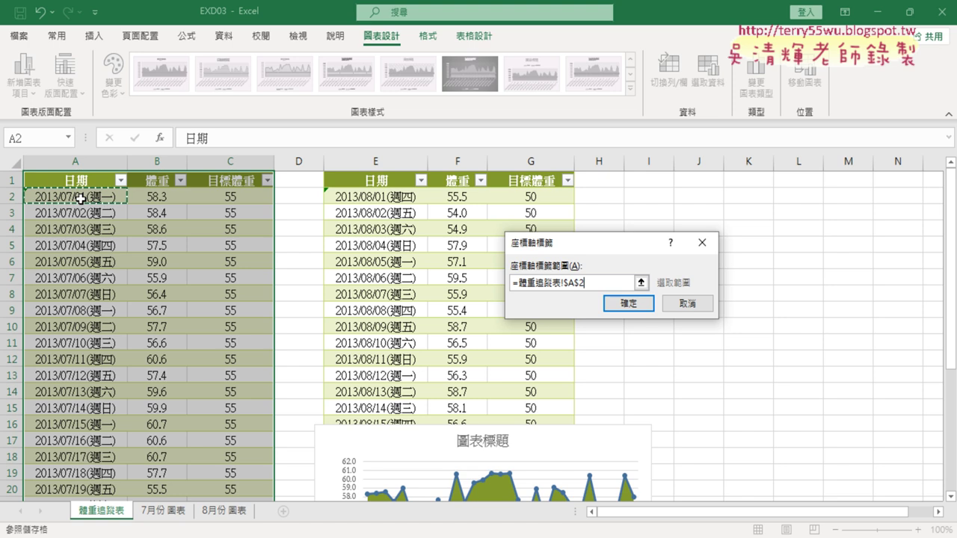
pyautogui.hotkey('ctrl', 'shift', 'Down')
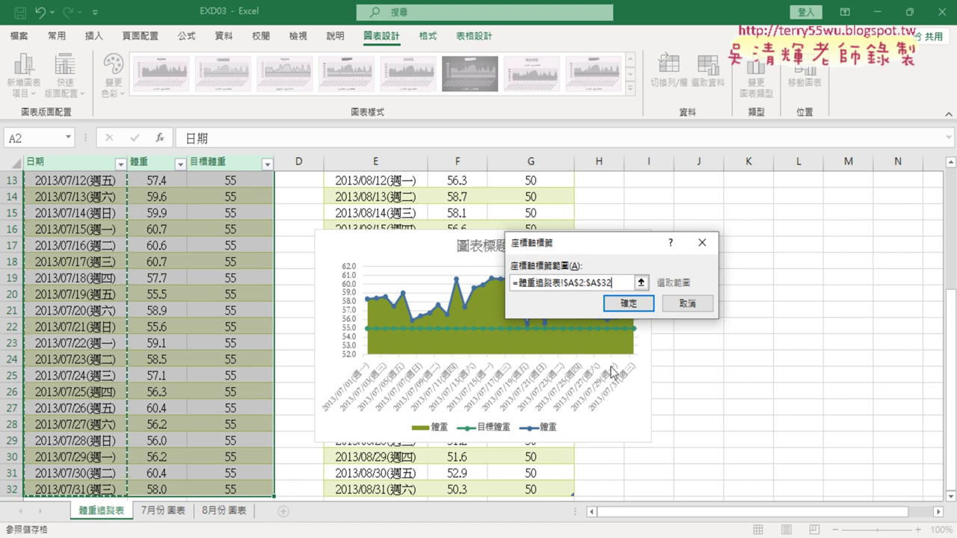
pyautogui.click(628, 303)
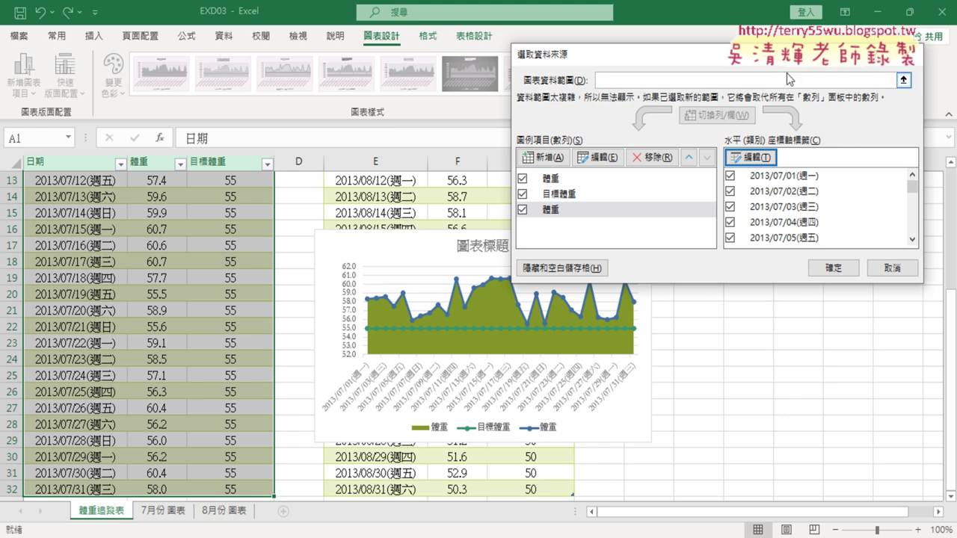
pyautogui.click(832, 267)
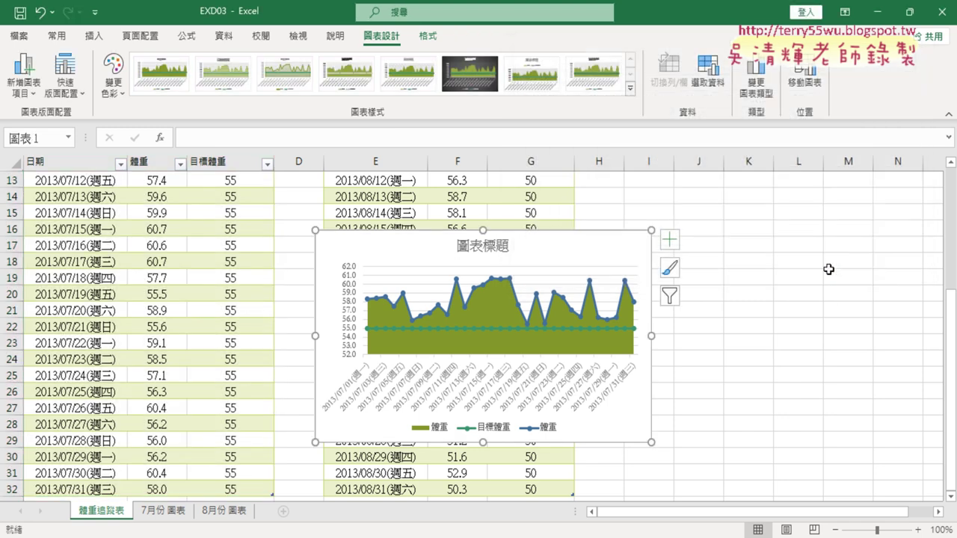
pyautogui.hotkey('alt', 'Tab')
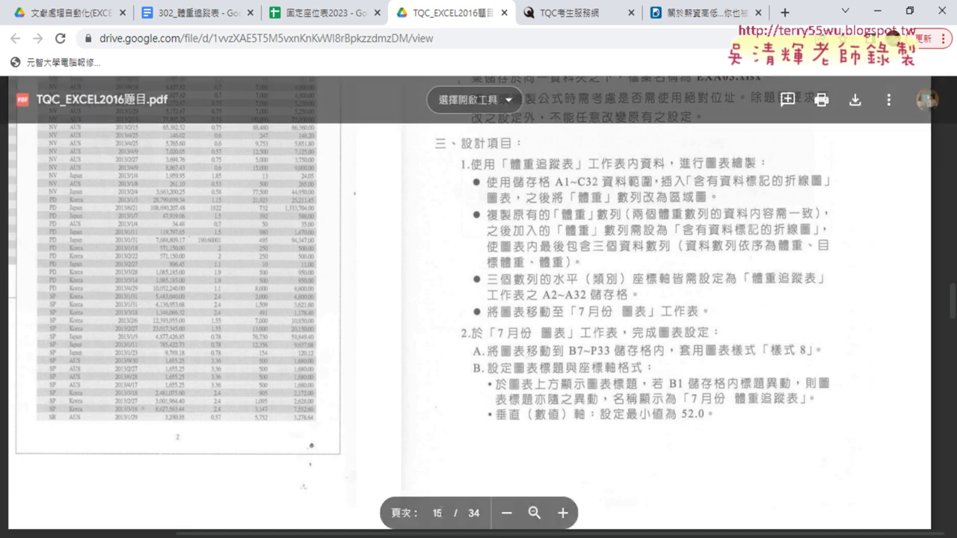
pyautogui.hotkey('alt', 'Tab')
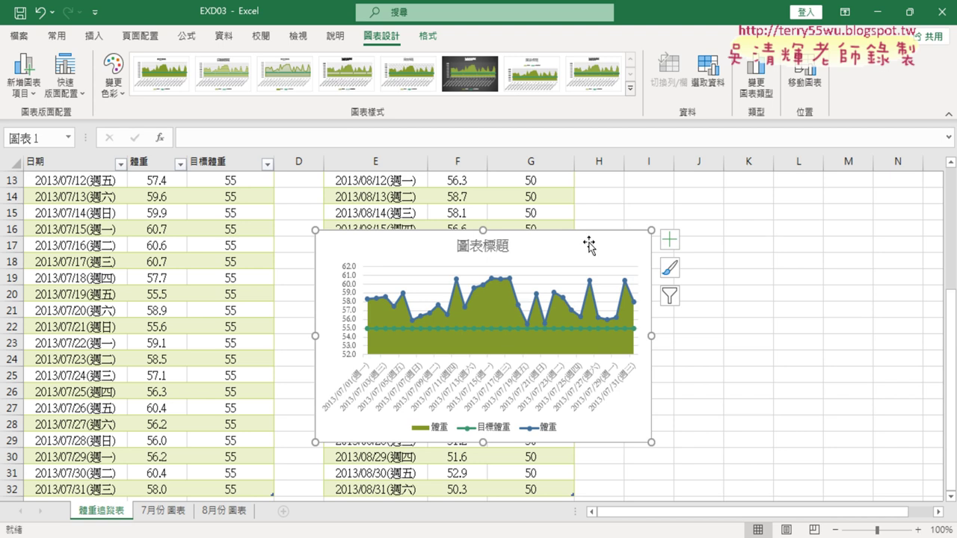
# Cut the chart from 體重追蹤表 and paste it at B7 on the 7月份 圖表 sheet.
pyautogui.rightClick(591, 240)
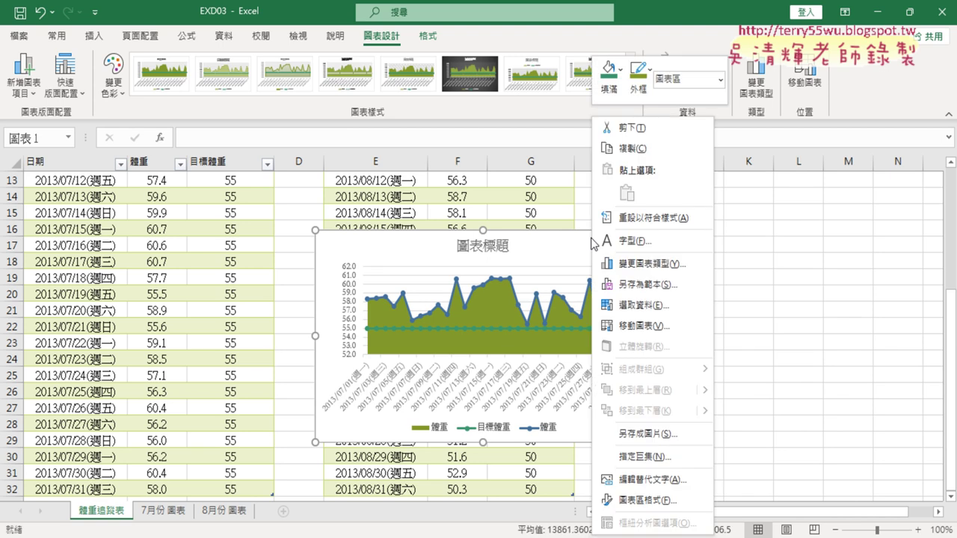
pyautogui.click(634, 128)
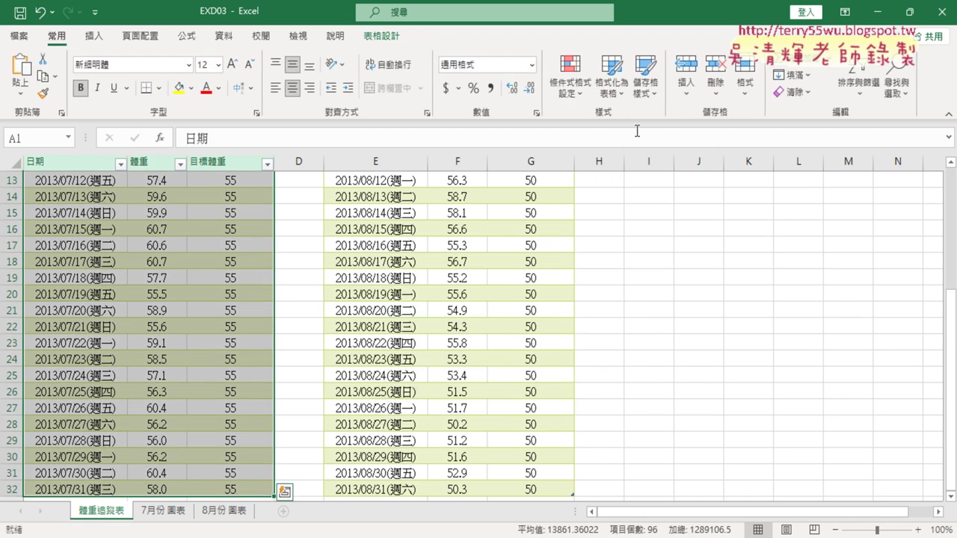
pyautogui.click(169, 515)
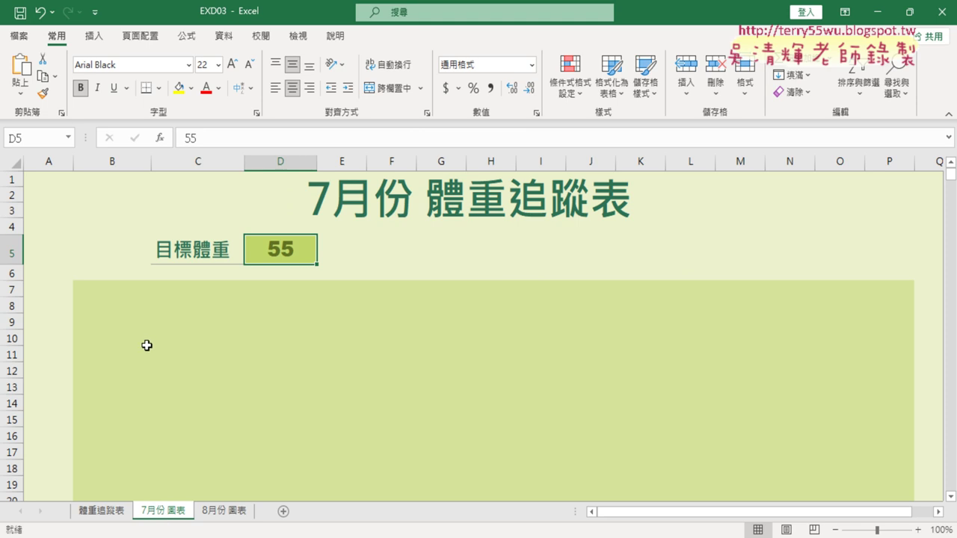
pyautogui.scroll(-1, 147, 345)
pyautogui.click(96, 240)
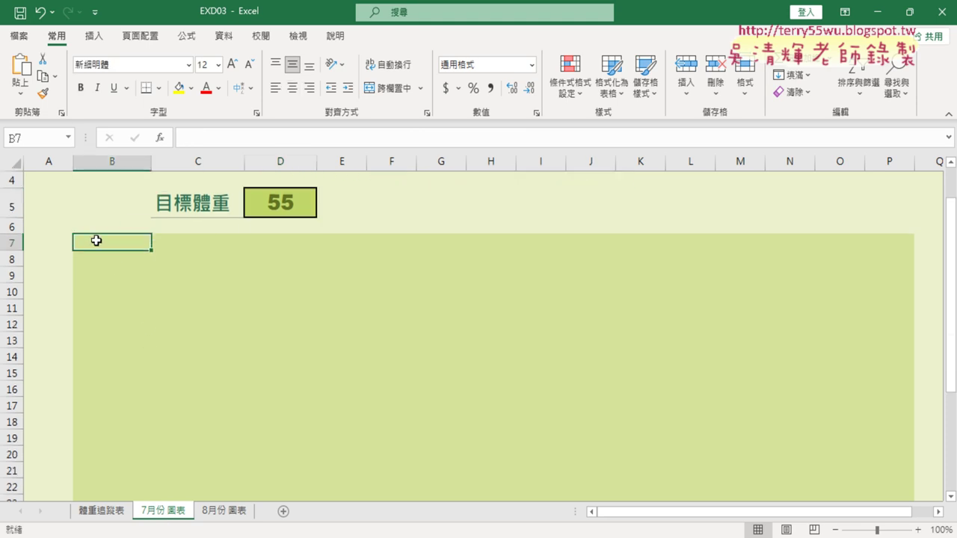
pyautogui.rightClick(127, 243)
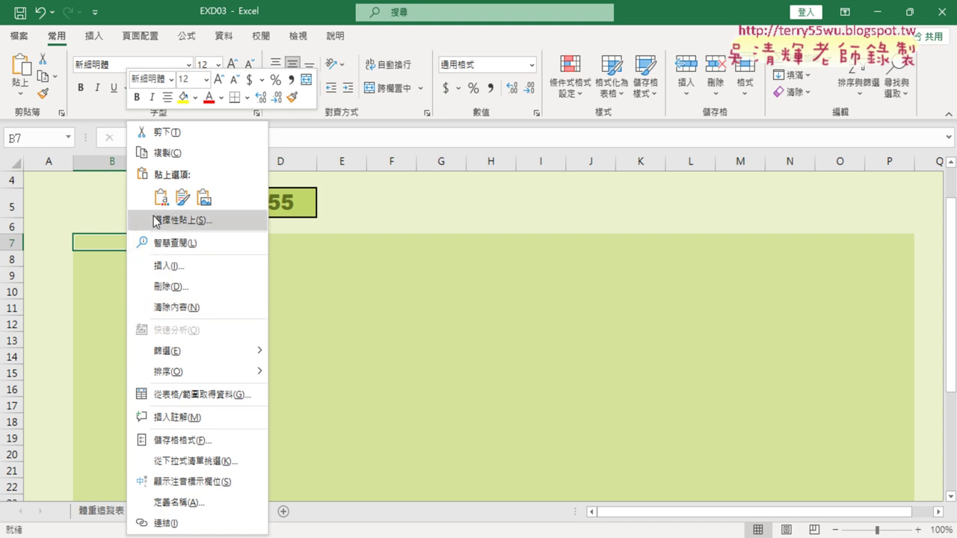
pyautogui.click(102, 244)
pyautogui.hotkey('ctrl', 'v')
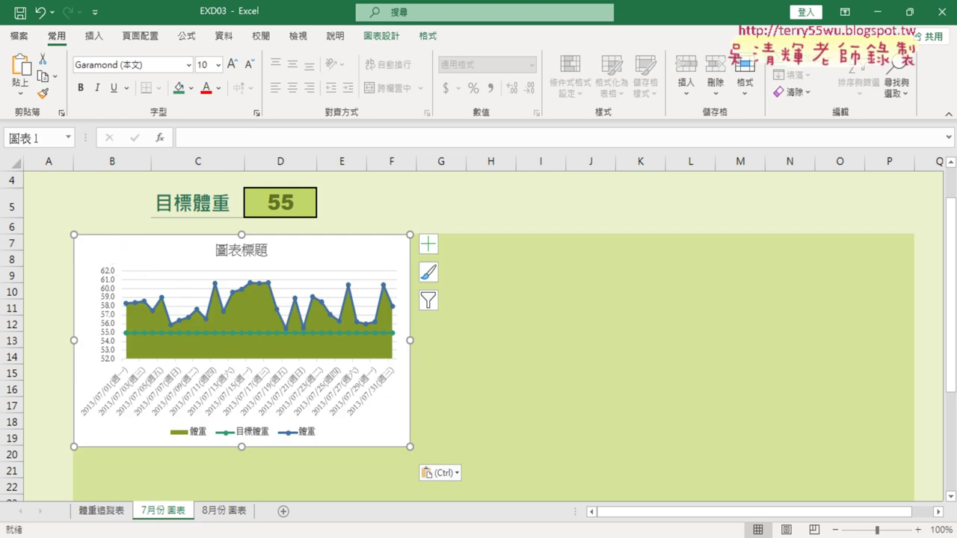
pyautogui.hotkey('alt', 'Tab')
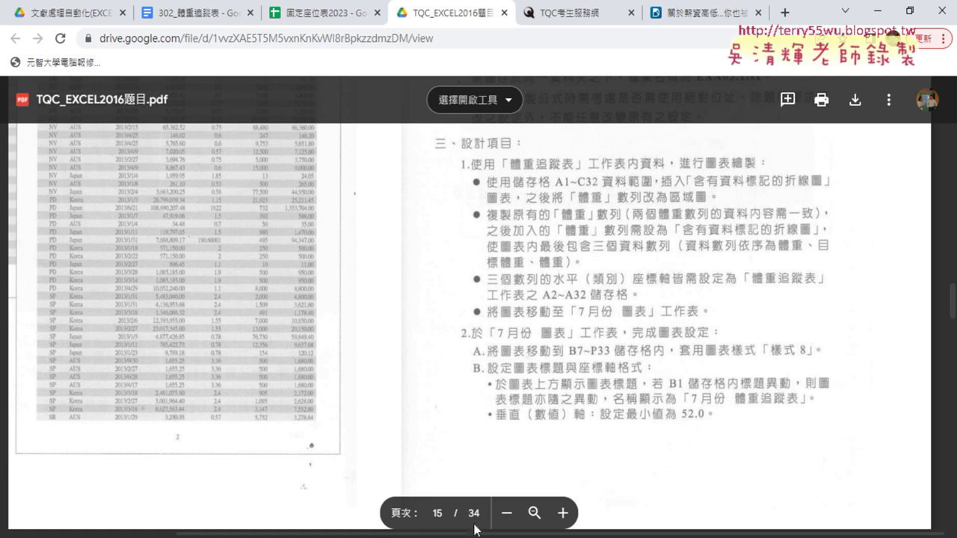
pyautogui.hotkey('alt', 'Tab')
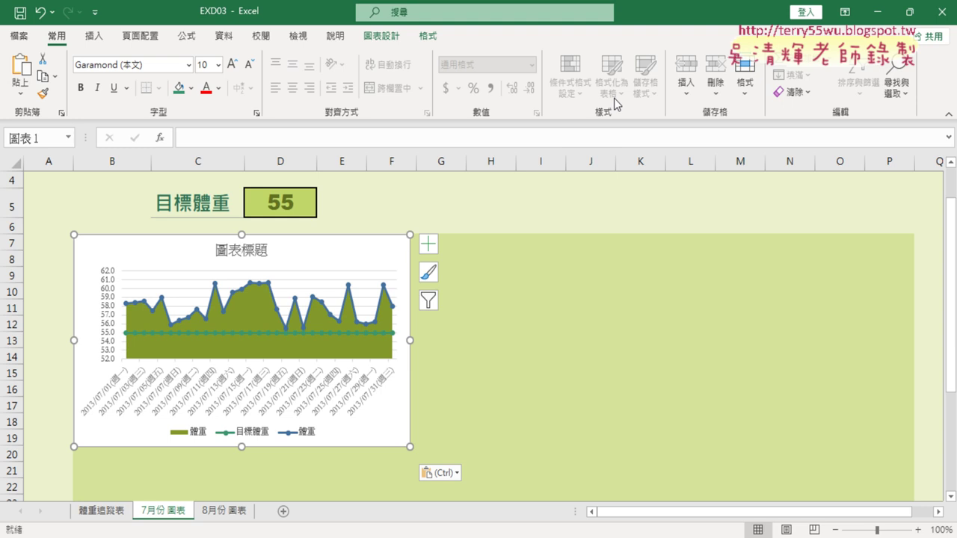
# Reopen Select Data for the moved chart and select its third 體重 series.
pyautogui.click(383, 35)
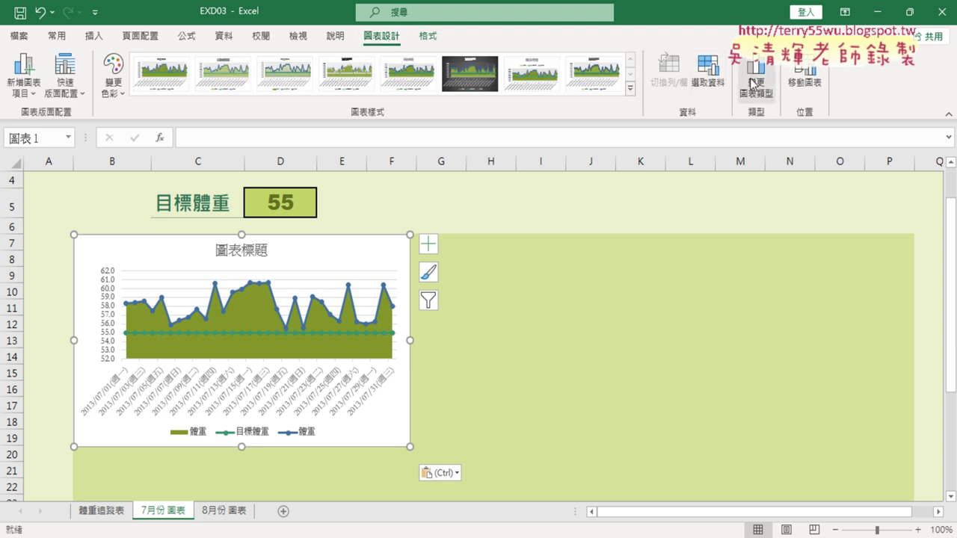
pyautogui.click(718, 80)
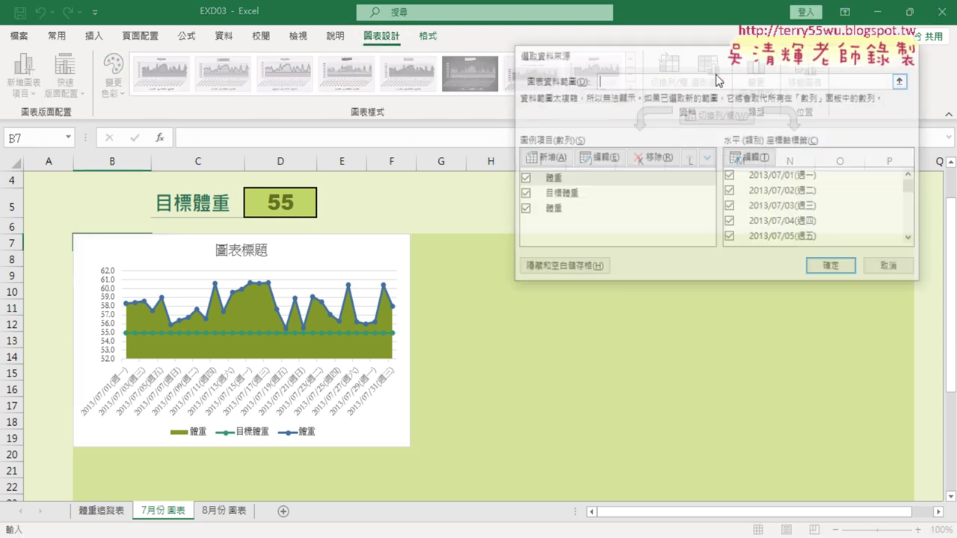
pyautogui.click(560, 211)
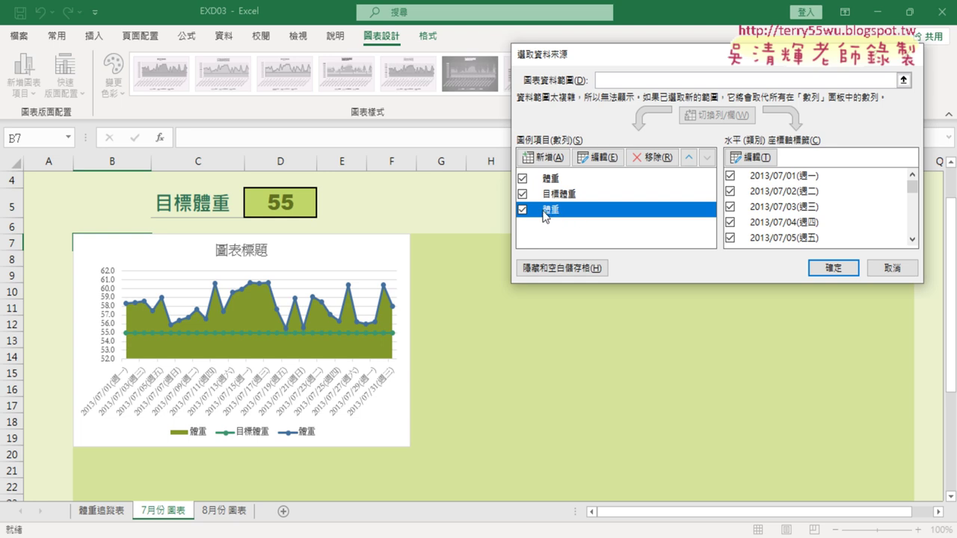